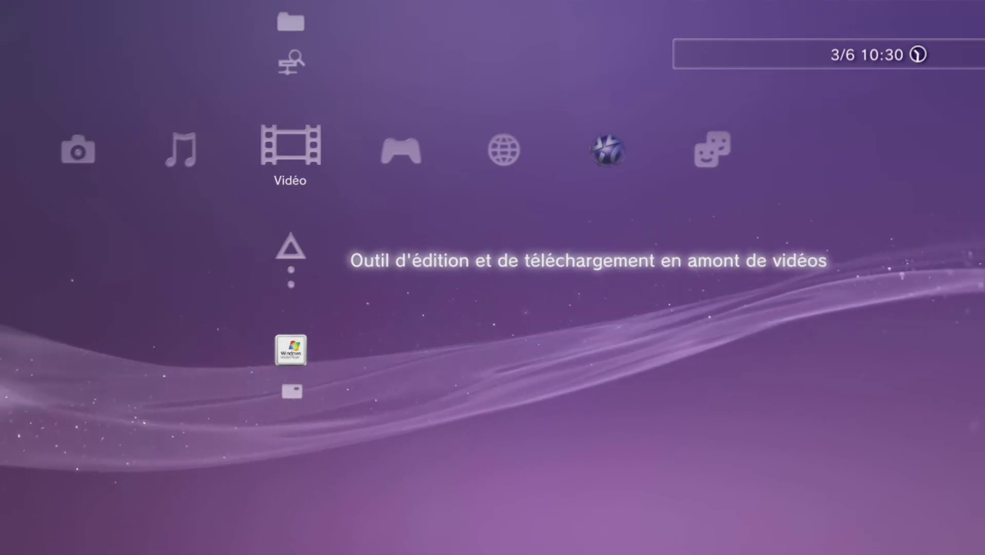
# Browse the main menu categories and go to Paramètres
pyautogui.press('Right')
pyautogui.press('Right')
pyautogui.press('Right')
pyautogui.press('Left')
pyautogui.press('Left')
pyautogui.press('Left')
pyautogui.press('Left')
pyautogui.press('Left')
pyautogui.press('Left')
pyautogui.press('Left')
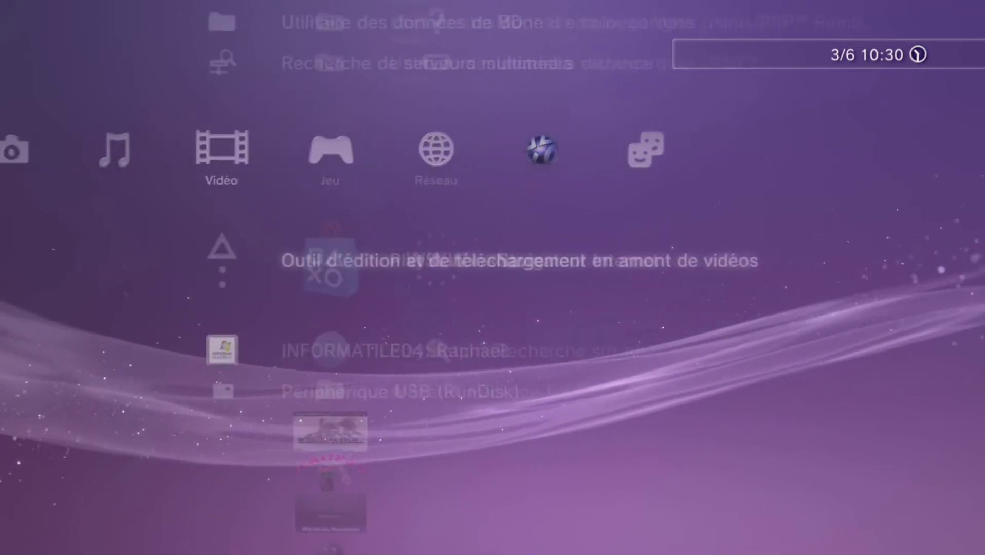
pyautogui.press('Right')
# Find Paramètres système among the console's settings and open it
pyautogui.press('Down')
pyautogui.press('Down')
pyautogui.press('Down')
pyautogui.press('Down')
pyautogui.press('Down')
pyautogui.press('Down')
pyautogui.press('Down')
pyautogui.press('Down')
pyautogui.press('Down')
pyautogui.press('Down')
pyautogui.press('Down')
pyautogui.press('Down')
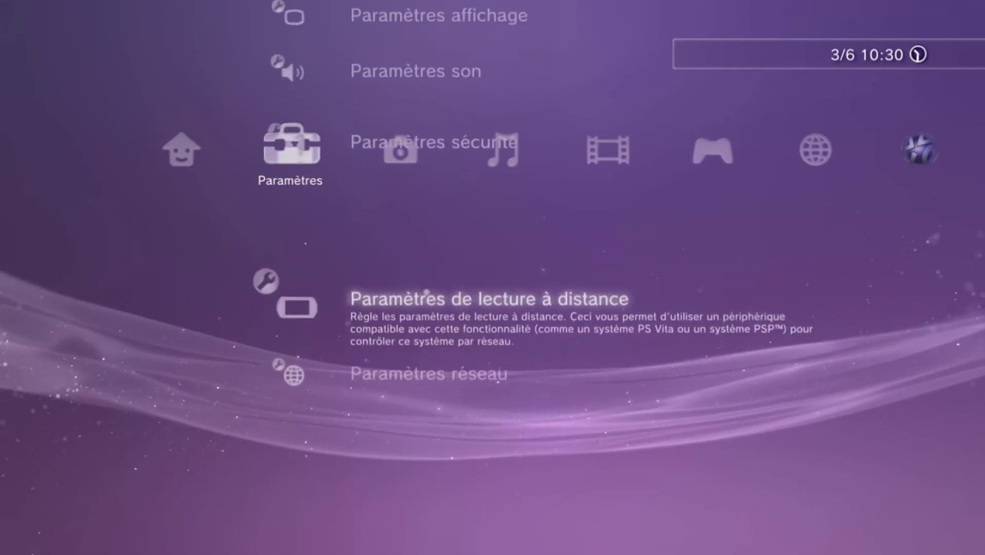
pyautogui.press('Up')
pyautogui.press('Up')
pyautogui.press('Up')
pyautogui.press('Up')
pyautogui.press('Up')
pyautogui.press('Up')
pyautogui.press('Up')
pyautogui.press('Up')
pyautogui.press('Up')
pyautogui.press('Up')
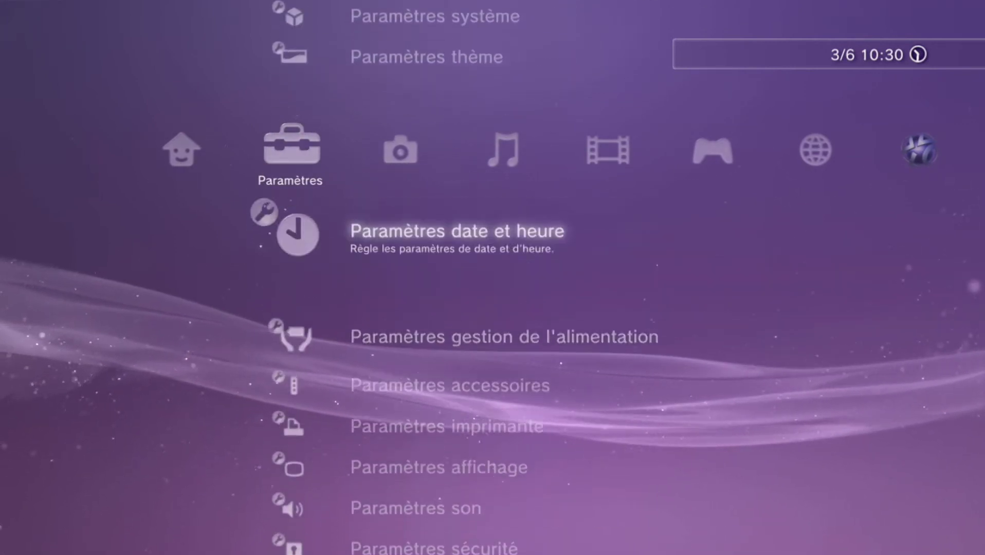
pyautogui.press('Down')
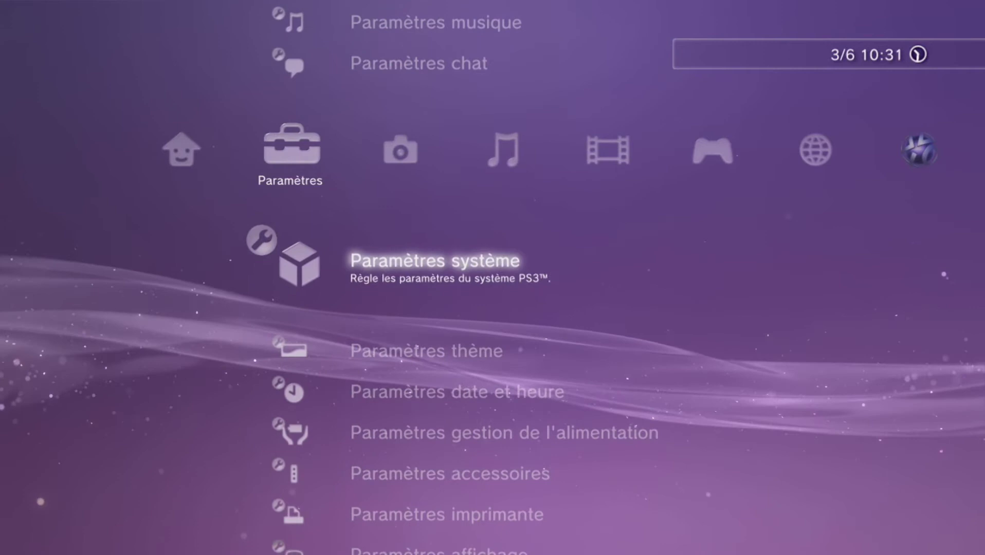
pyautogui.press('Return')
# Open Informations système to check the console's system software version
pyautogui.press('Down')
pyautogui.press('Down')
pyautogui.press('Down')
pyautogui.press('Down')
pyautogui.press('Down')
pyautogui.press('Down')
pyautogui.press('Down')
pyautogui.press('Down')
pyautogui.press('Down')
pyautogui.press('Down')
pyautogui.press('Down')
pyautogui.press('Down')
pyautogui.press('Down')
pyautogui.press('Down')
pyautogui.press('Down')
pyautogui.press('Down')
pyautogui.press('Down')
pyautogui.press('Down')
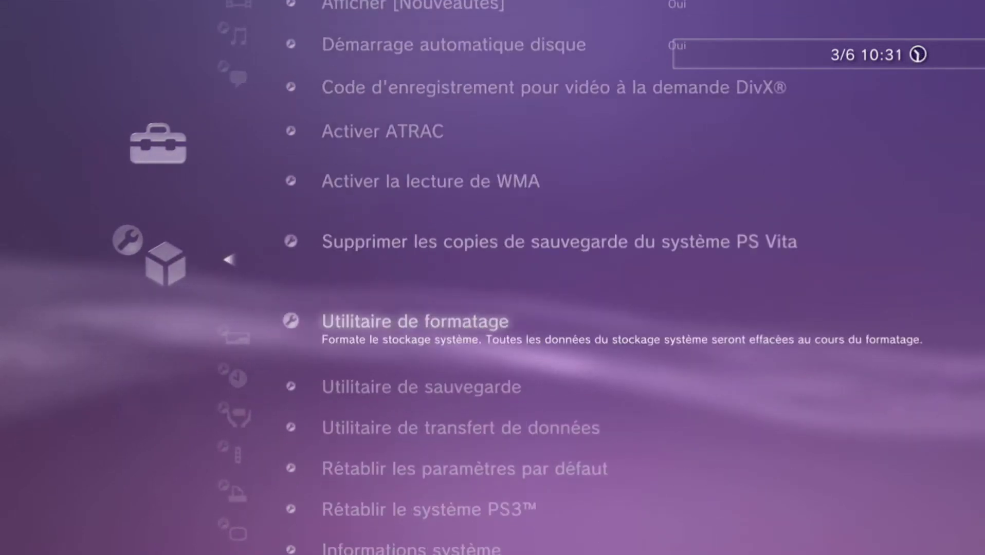
pyautogui.press('Up')
pyautogui.press('Return')
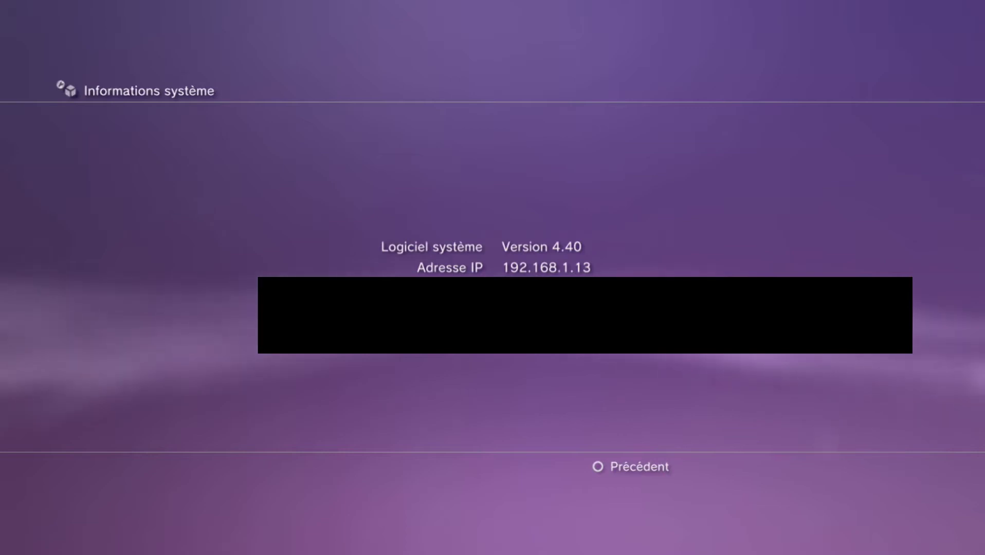
# Close the system information and system settings, and go to the Jeu category
pyautogui.press('Escape')
pyautogui.press('Escape')
pyautogui.press('Right')
pyautogui.press('Right')
pyautogui.press('Right')
pyautogui.press('Right')
pyautogui.press('Right')
pyautogui.press('Right')
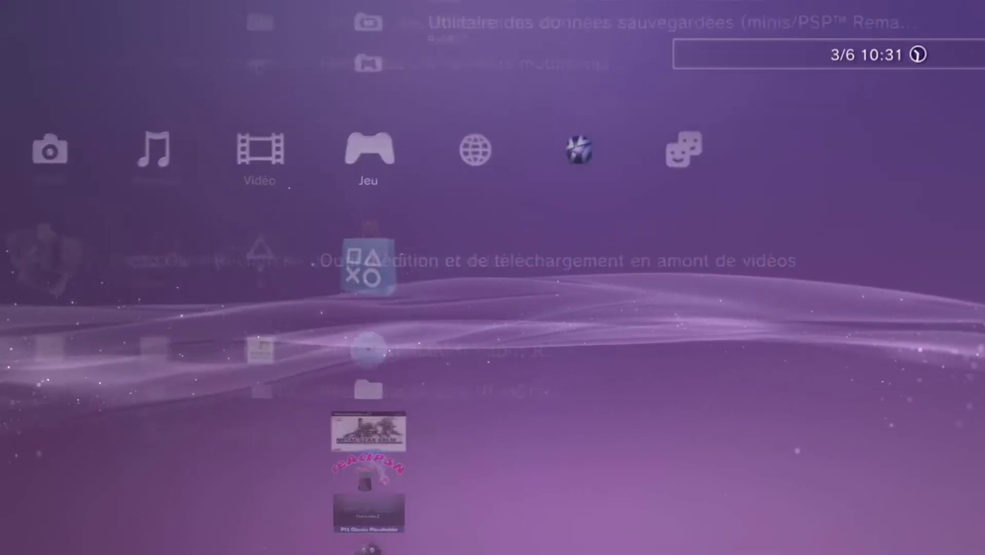
pyautogui.press('Left')
pyautogui.press('Left')
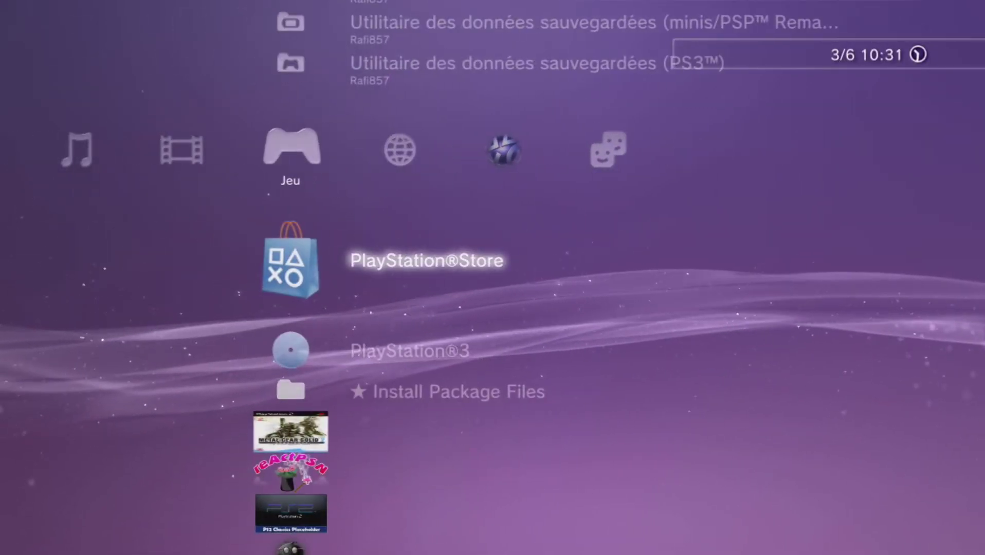
# Launch multiMAN from the Jeu category
pyautogui.press('Return')
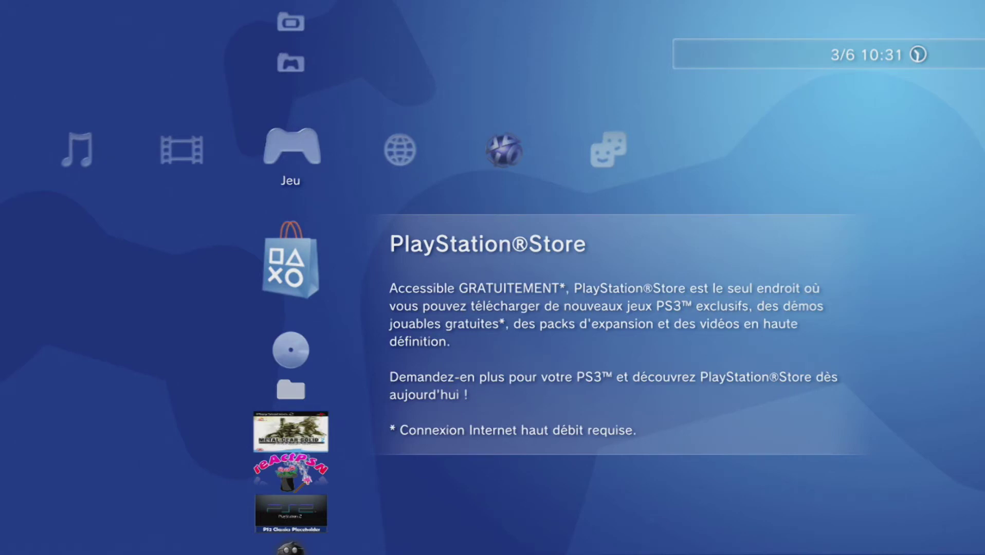
pyautogui.press('Down')
pyautogui.press('Down')
pyautogui.press('Down')
pyautogui.press('Down')
pyautogui.press('Down')
pyautogui.press('Down')
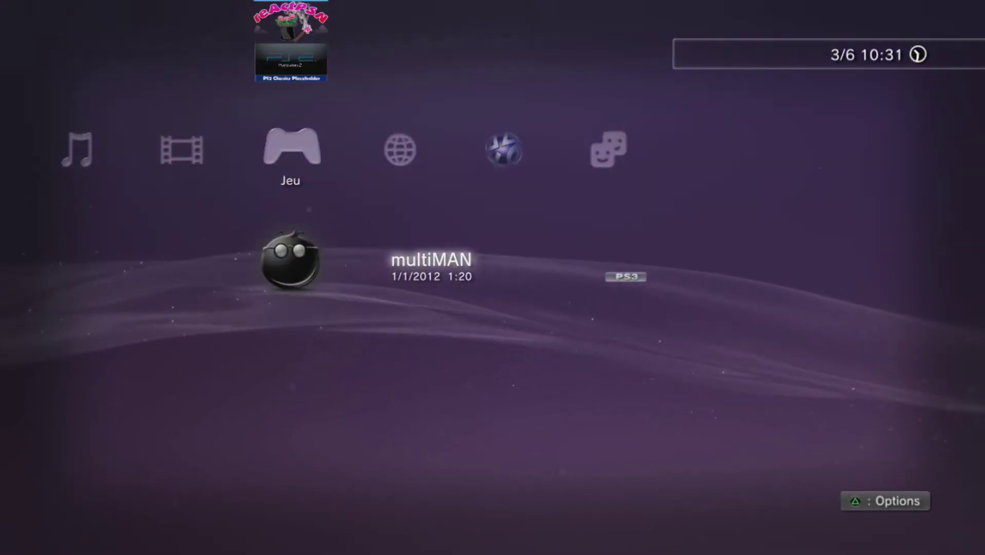
pyautogui.press('Return')
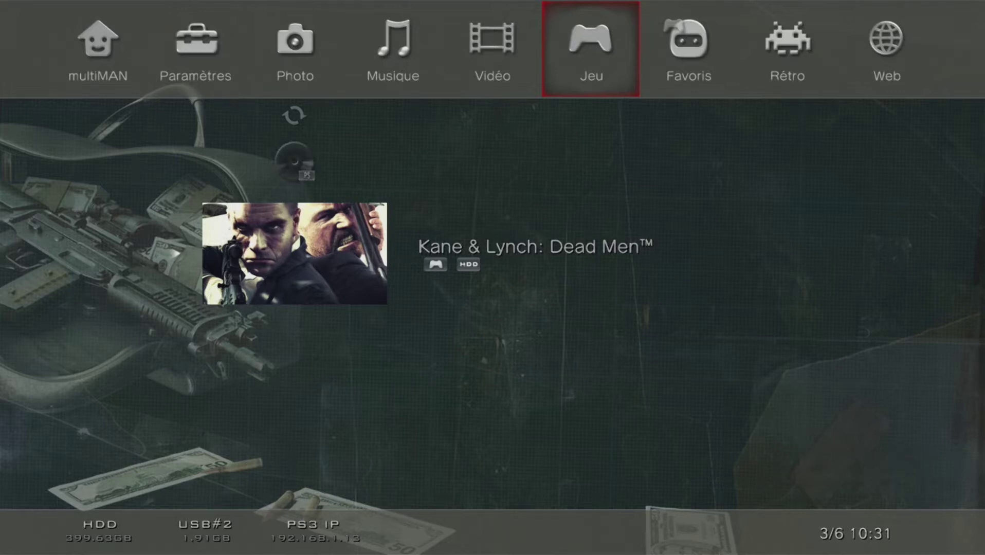
# Open the Gestionnaire de fichiers from the multiMAN category and go up to the root folder
pyautogui.press('Left')
pyautogui.press('Left')
pyautogui.press('Left')
pyautogui.press('Left')
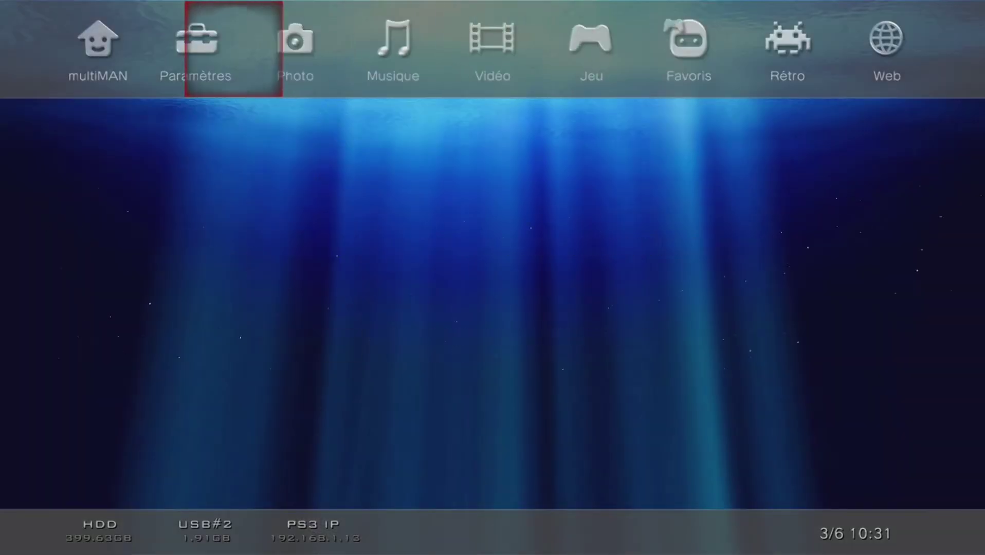
pyautogui.press('Left')
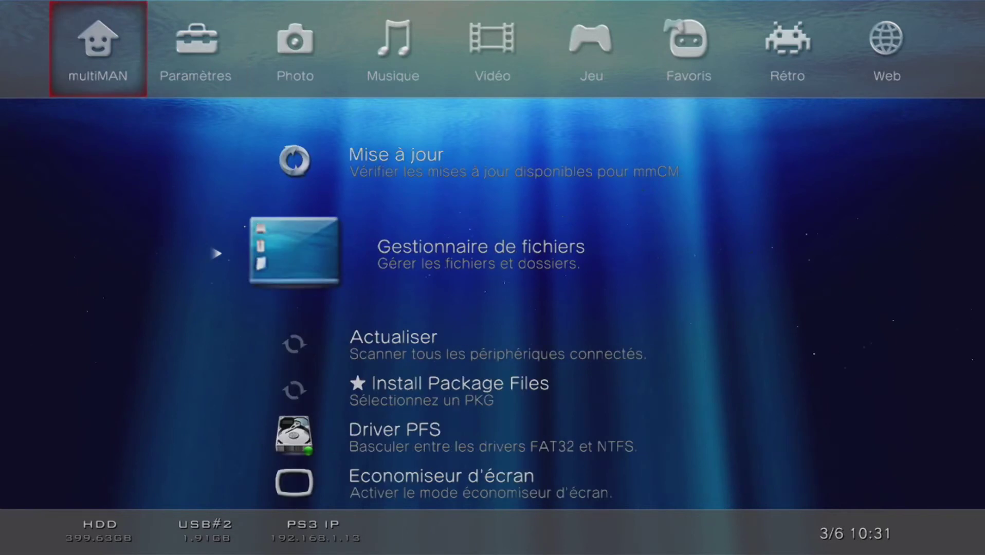
pyautogui.press('Return')
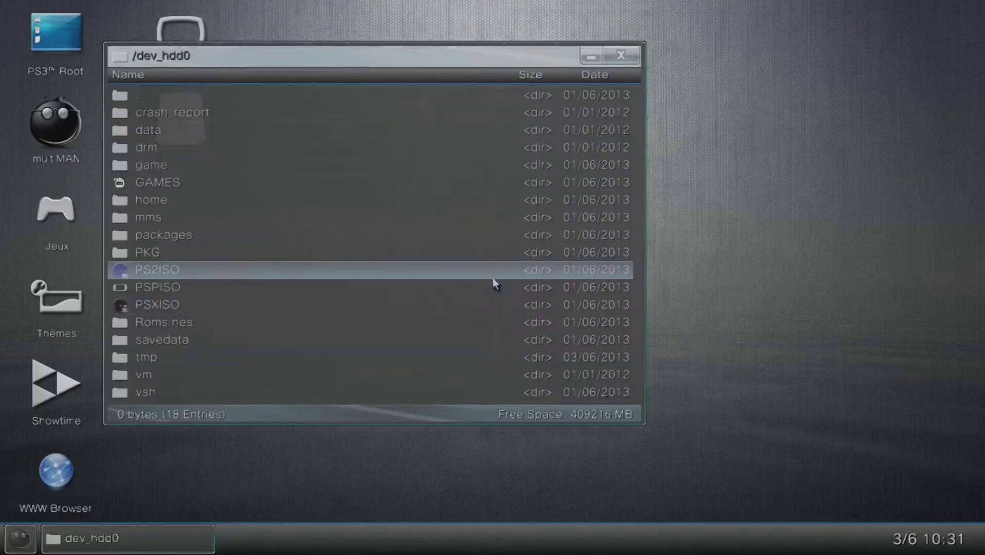
pyautogui.click(252, 102)
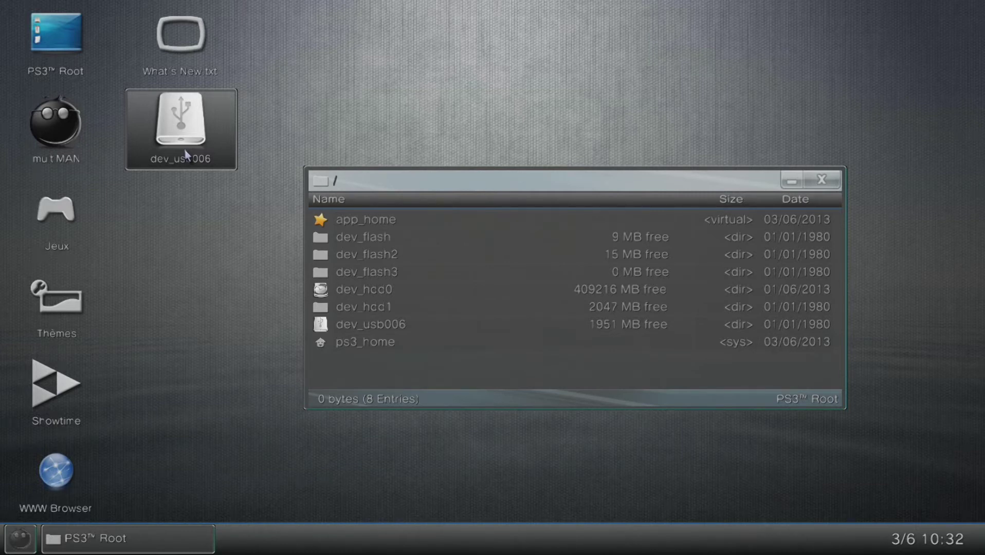
# Copy the dev_flash3 folder from the PS3 root to the clipboard
pyautogui.rightClick(380, 278)
pyautogui.press('Down')
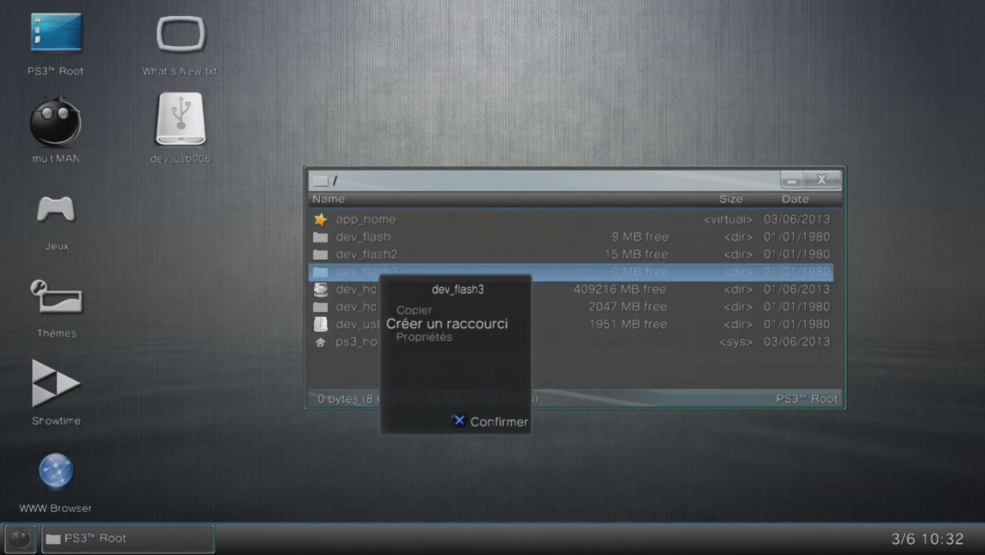
pyautogui.press('Up')
pyautogui.press('Return')
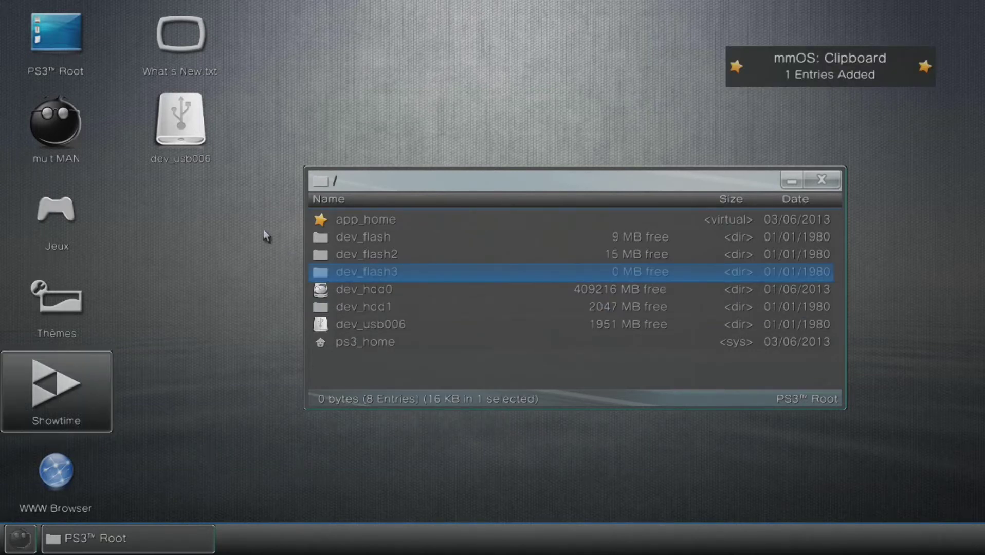
# Open the dev_usb006 drive and paste the copied dev_flash3 folder into it
pyautogui.doubleClick(189, 134)
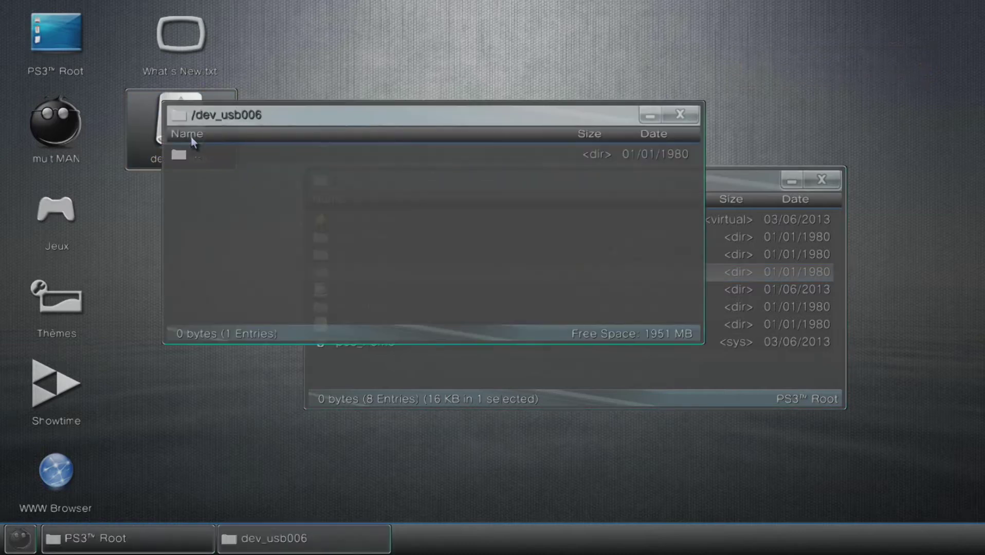
pyautogui.rightClick(203, 233)
pyautogui.press('Return')
pyautogui.press('Left')
pyautogui.press('Return')
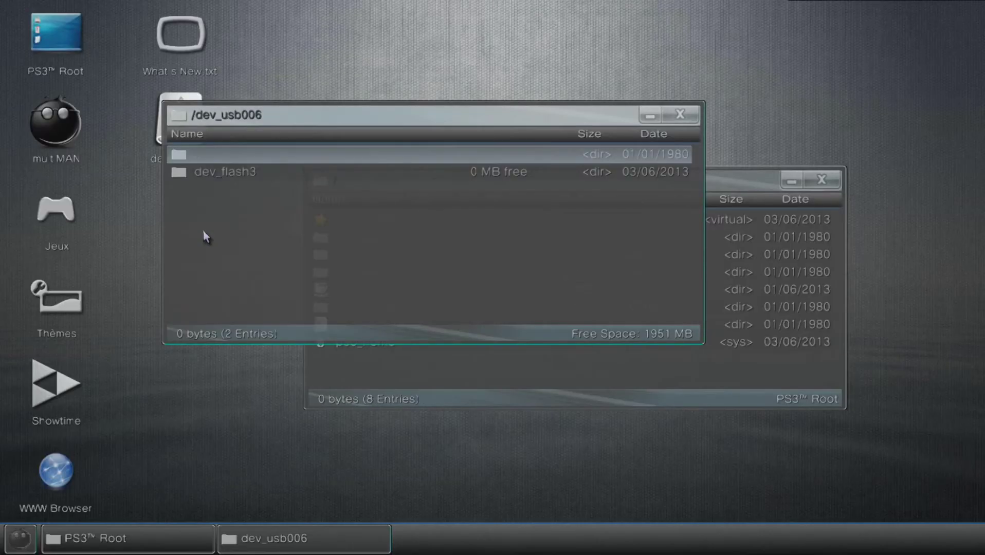
# Close the dev_usb006 window and reposition the PS3 root window
pyautogui.click(205, 175)
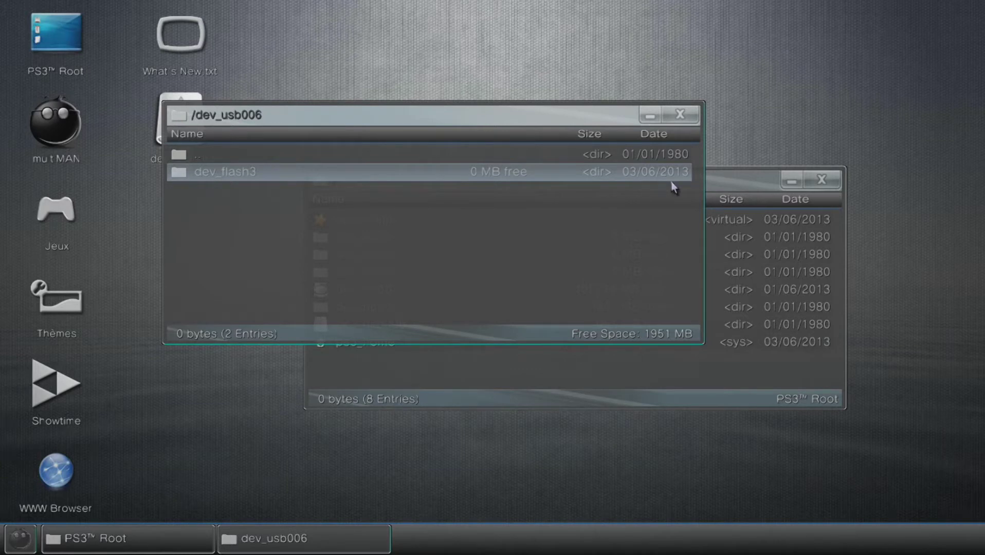
pyautogui.click(729, 186)
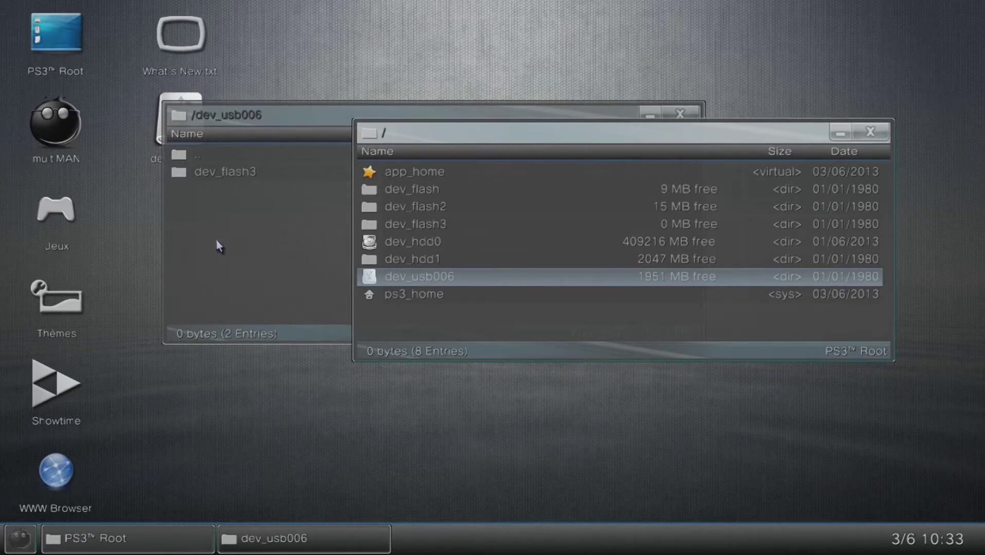
pyautogui.click(578, 111)
pyautogui.click(700, 114)
pyautogui.moveTo(513, 131); pyautogui.dragTo(319, 121)
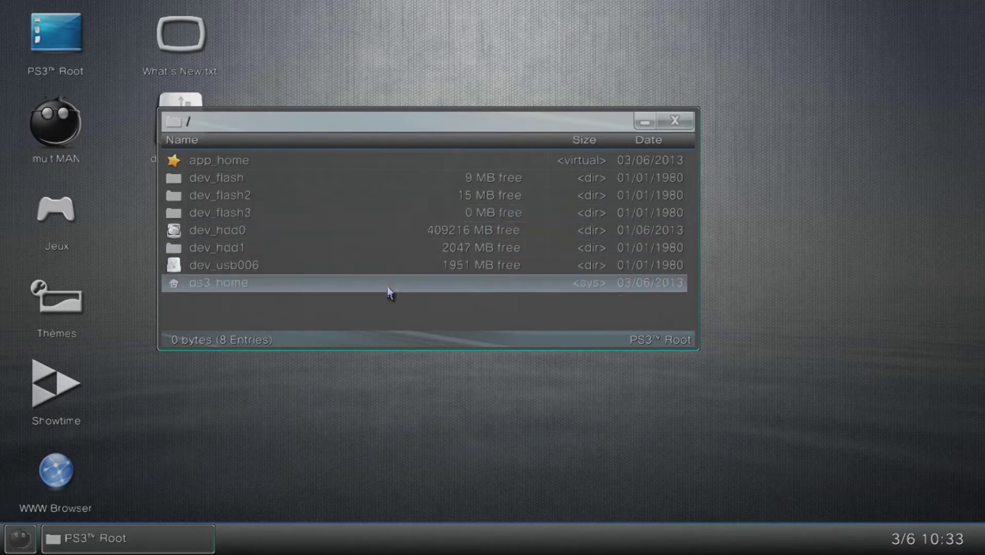
# Examine the data-revoke folder inside the console's dev_flash3 and return to the PS3 root
pyautogui.click(276, 215)
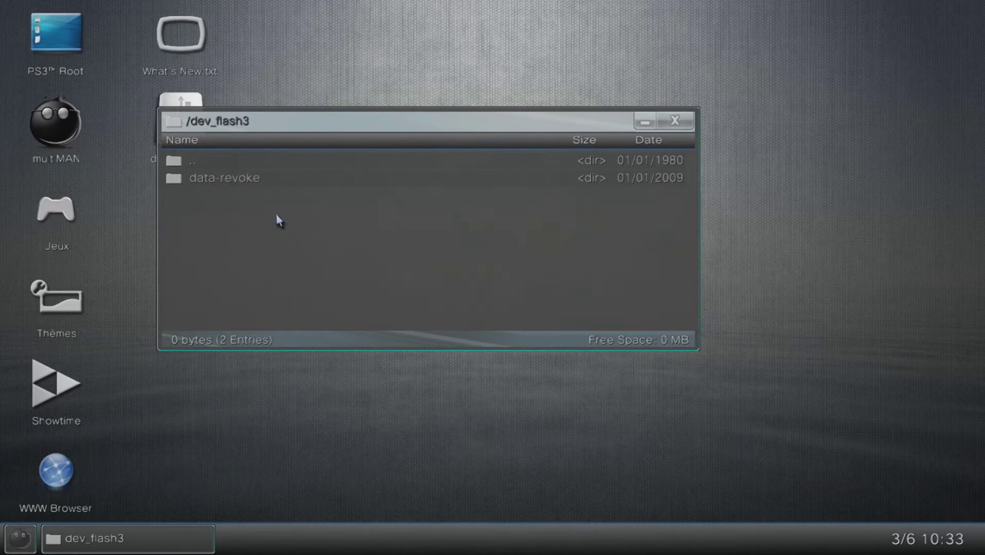
pyautogui.doubleClick(259, 184)
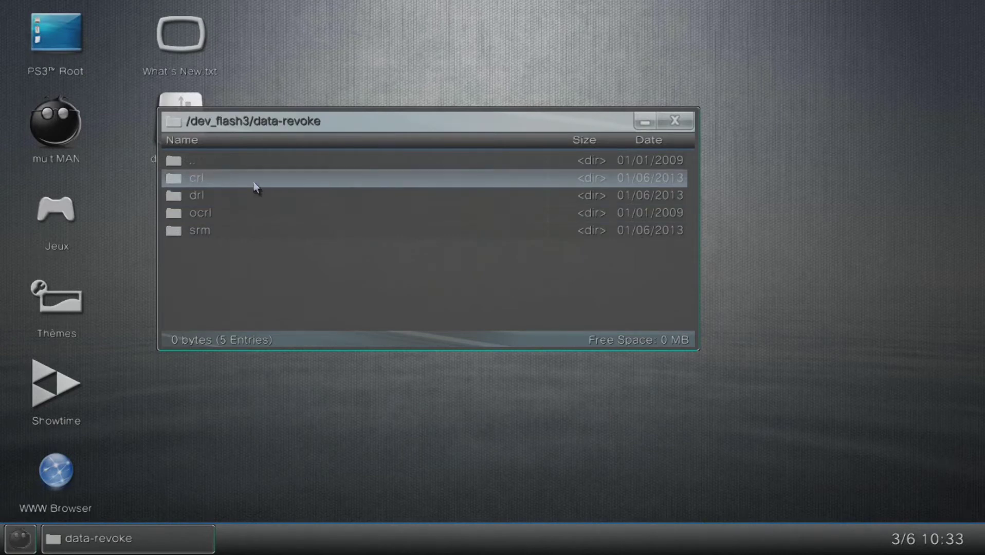
pyautogui.click(253, 161)
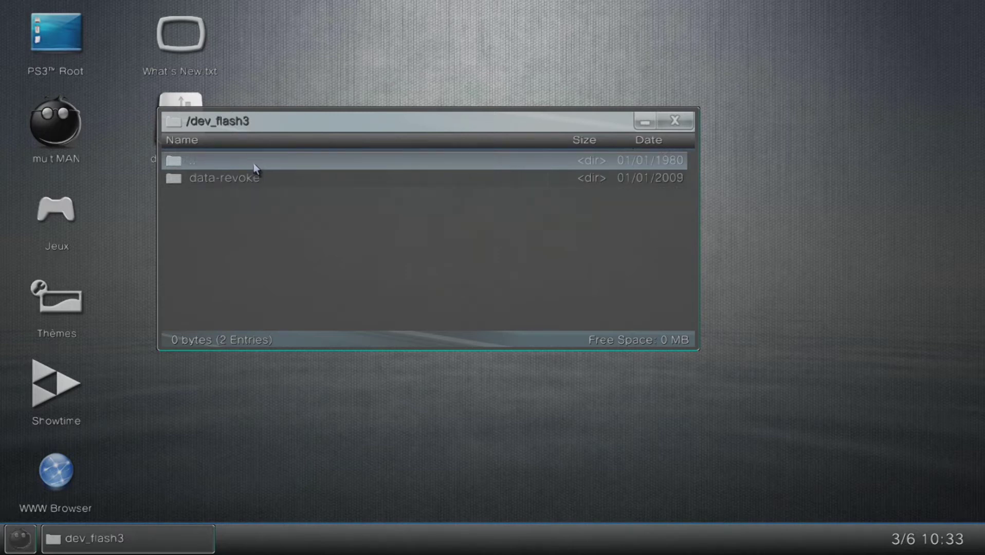
pyautogui.click(253, 163)
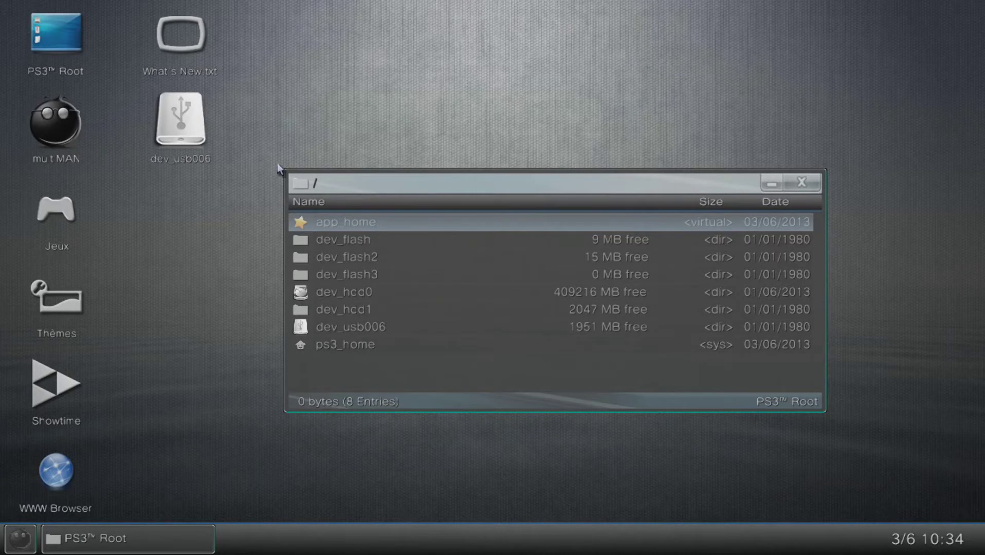
pyautogui.click(190, 163)
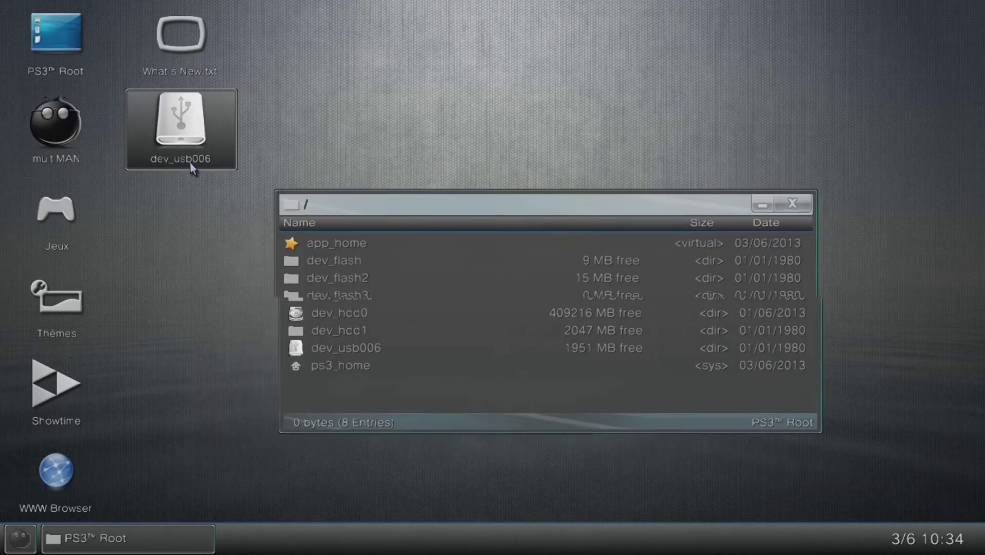
pyautogui.click(335, 216)
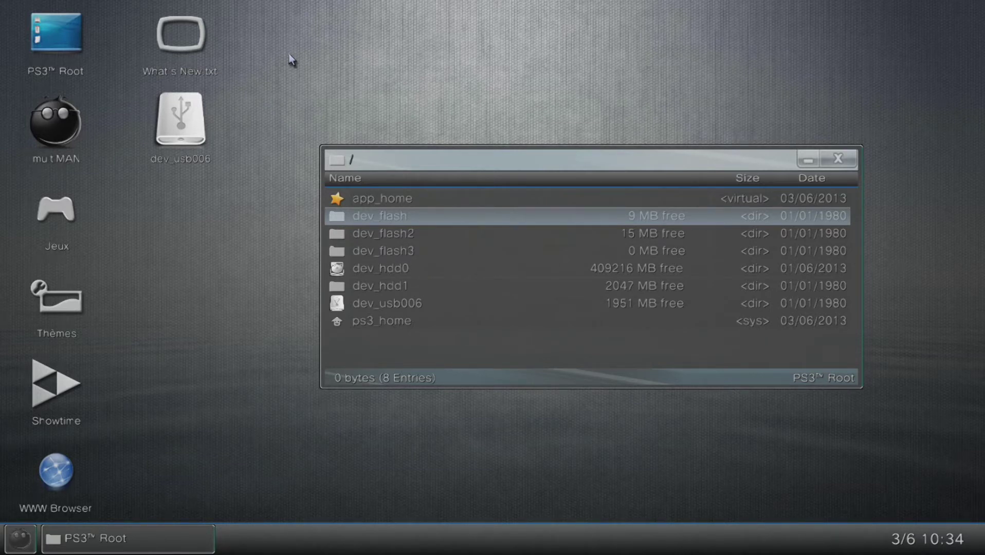
# Leave the file manager and browse the multiMAN categories, including Photo and Paramètres
pyautogui.press('Escape')
pyautogui.press('Left')
pyautogui.press('Left')
pyautogui.press('Left')
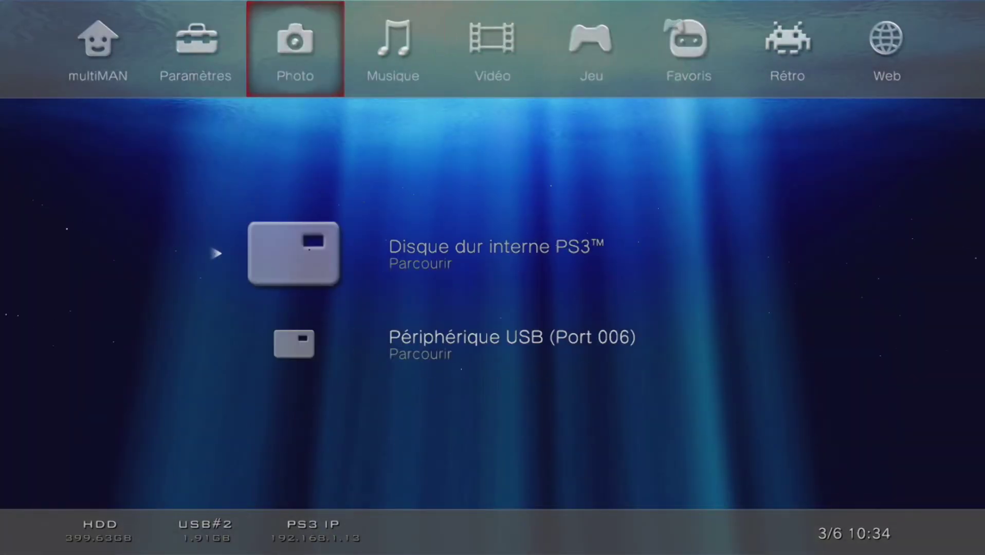
pyautogui.press('Left')
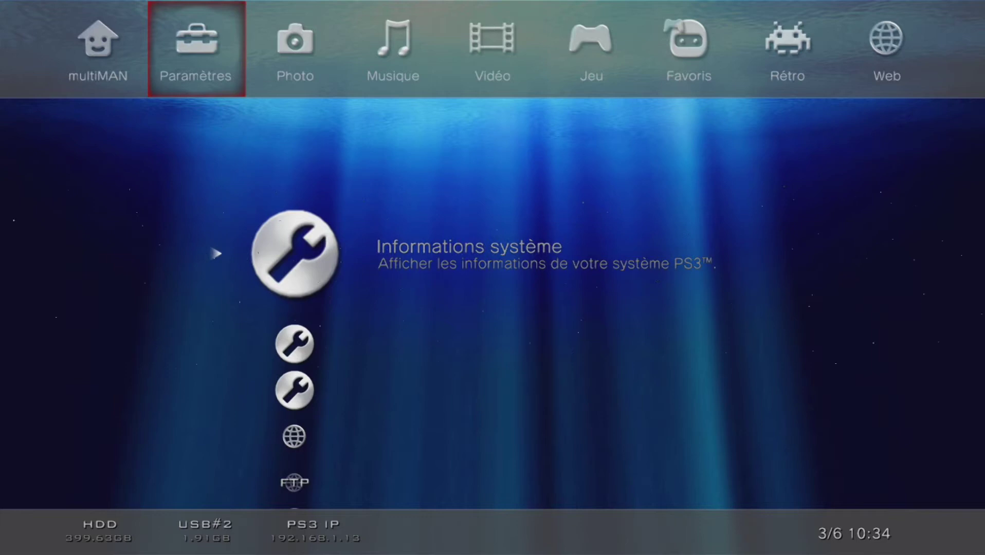
pyautogui.press('Right')
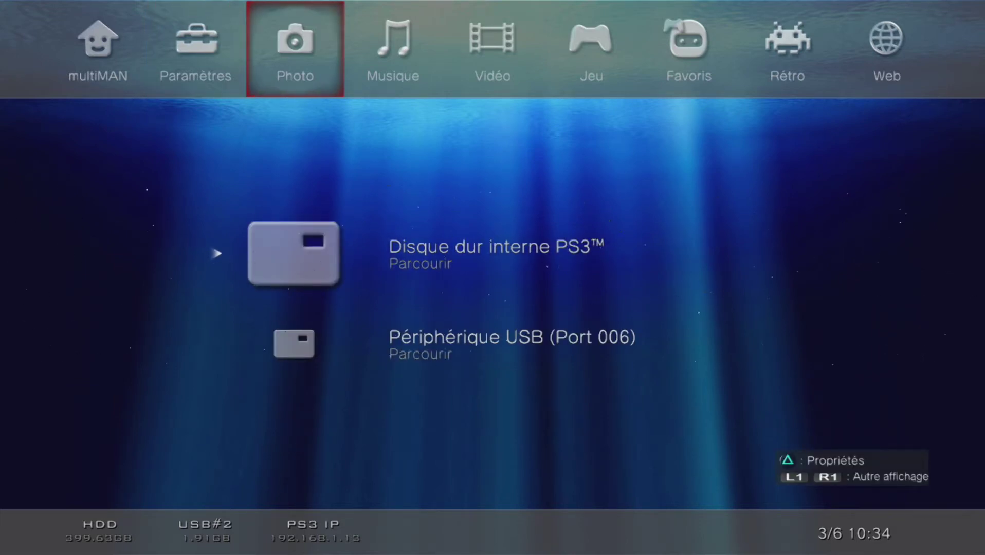
pyautogui.press('Right')
pyautogui.press('Right')
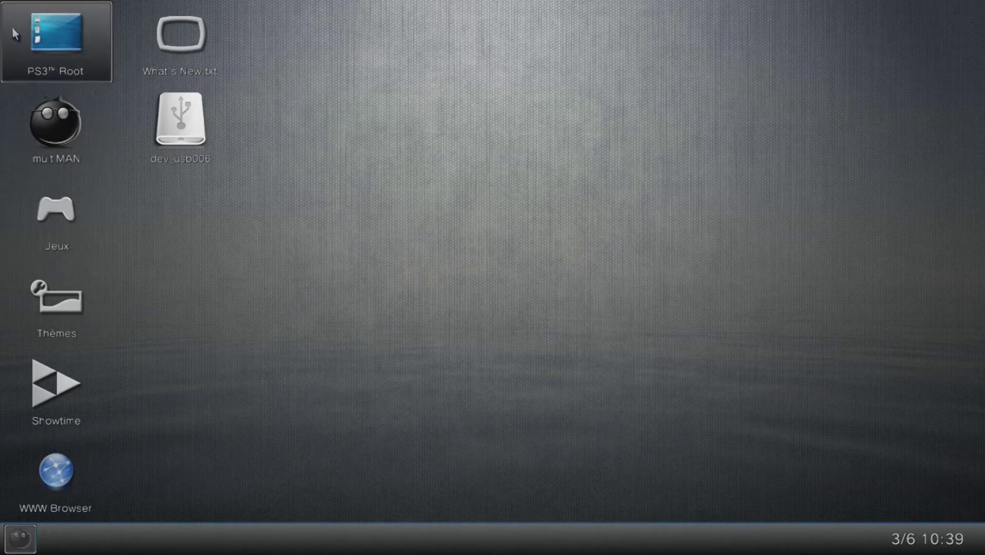
# Open the PS3 root and create a desktop shortcut to dev_bdvd
pyautogui.doubleClick(28, 39)
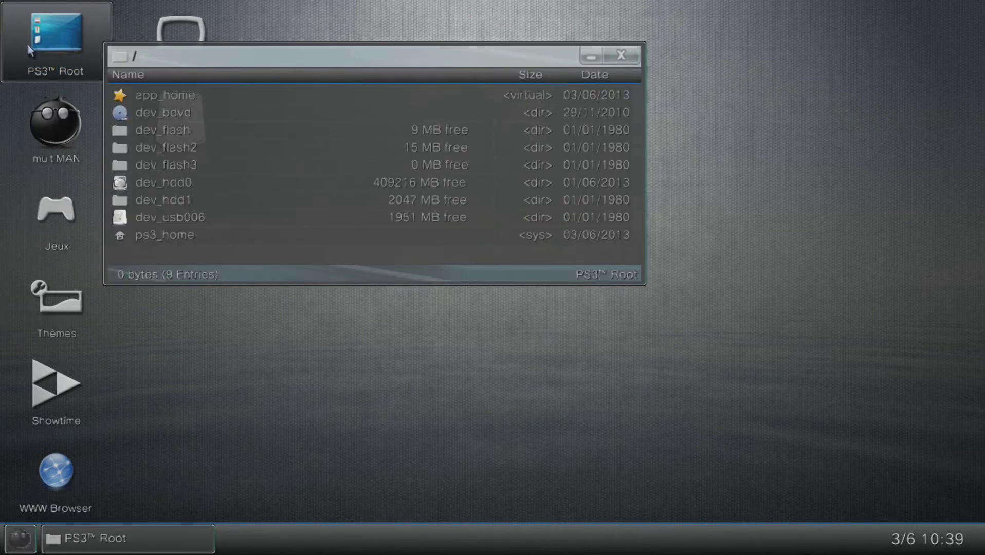
pyautogui.rightClick(154, 112)
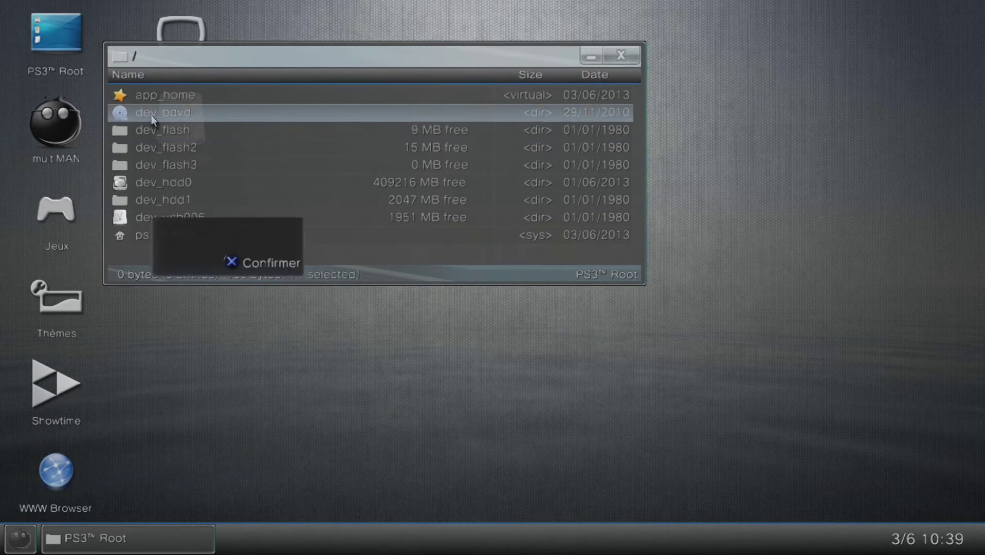
pyautogui.press('Down')
pyautogui.press('Down')
pyautogui.press('Up')
pyautogui.press('Return')
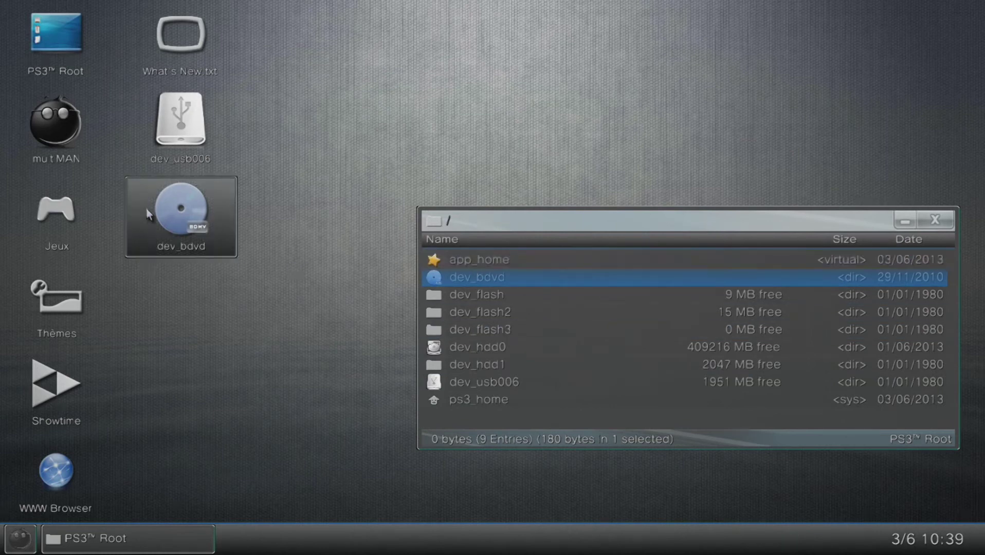
# Open the AACS folder on dev_bdvd and copy the MKB_RO.inf file to the clipboard
pyautogui.doubleClick(174, 225)
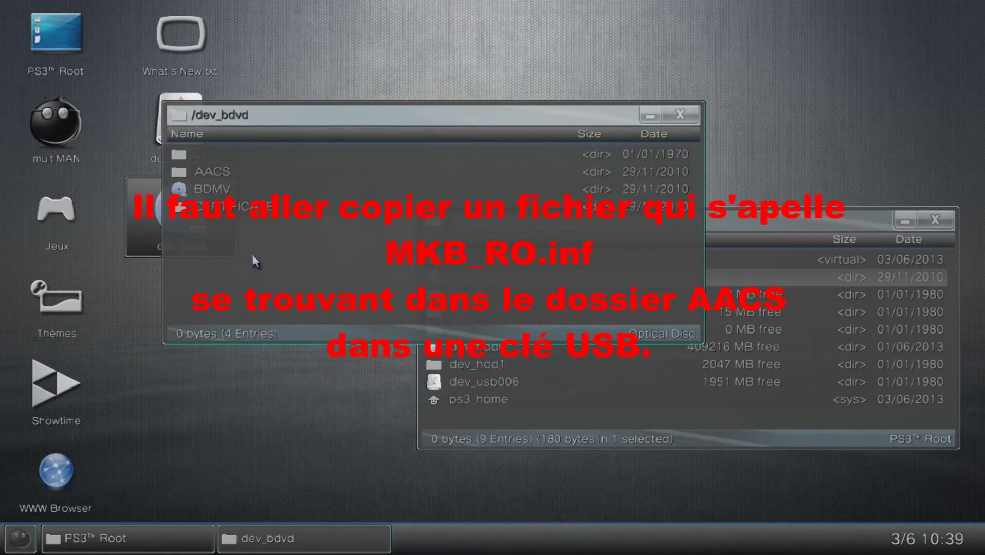
pyautogui.doubleClick(212, 174)
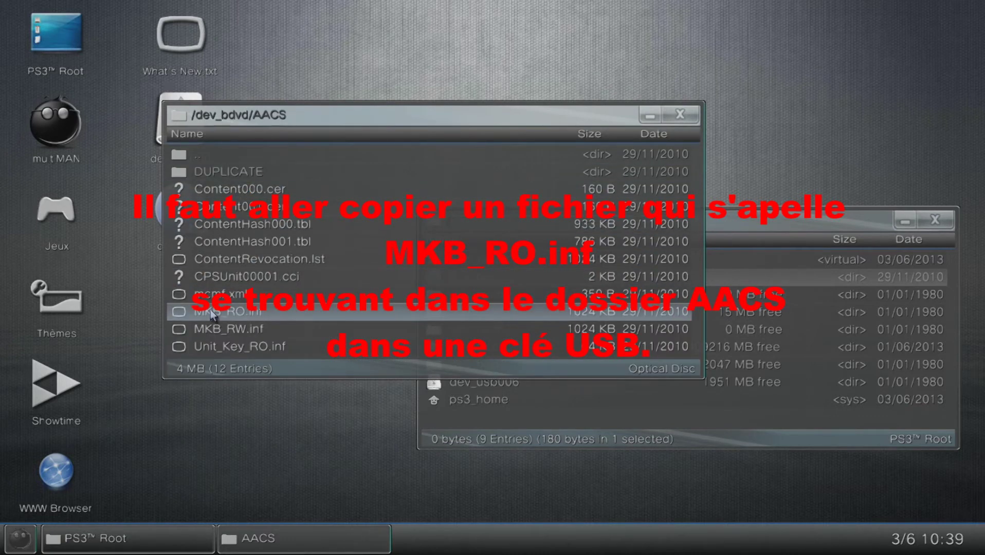
pyautogui.rightClick(210, 311)
pyautogui.press('Return')
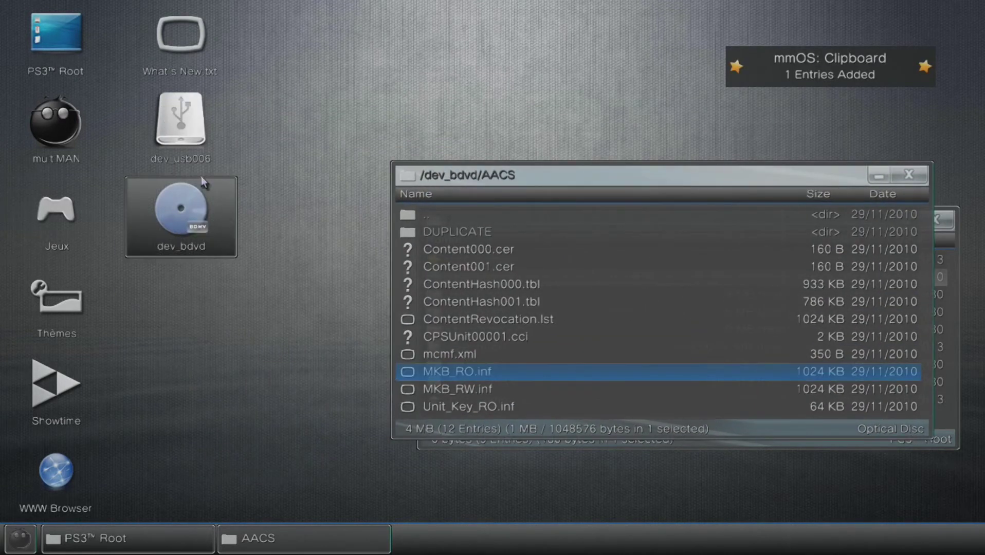
# Paste MKB_RO.inf into the root of the dev_usb006 drive
pyautogui.doubleClick(201, 156)
pyautogui.rightClick(284, 320)
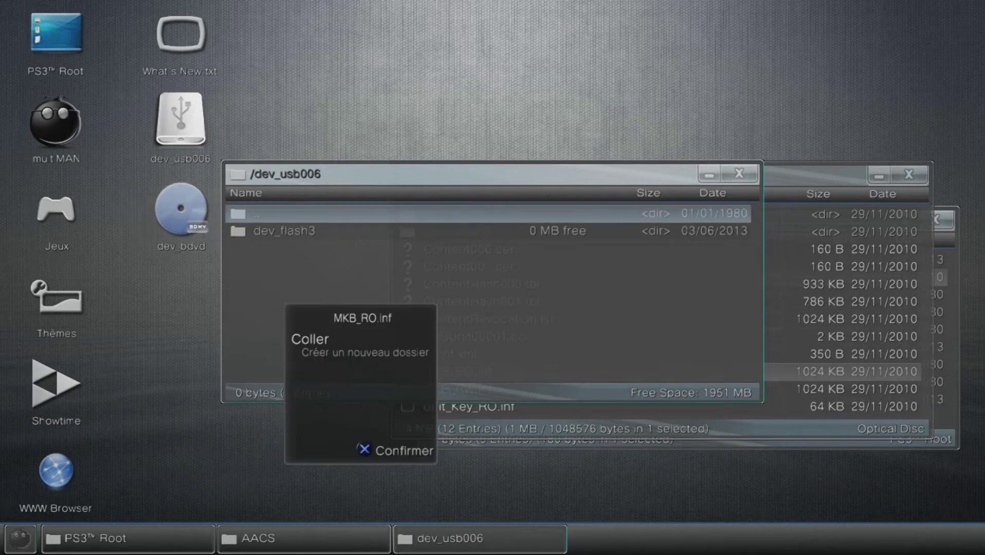
pyautogui.press('Return')
pyautogui.press('Left')
pyautogui.press('Return')
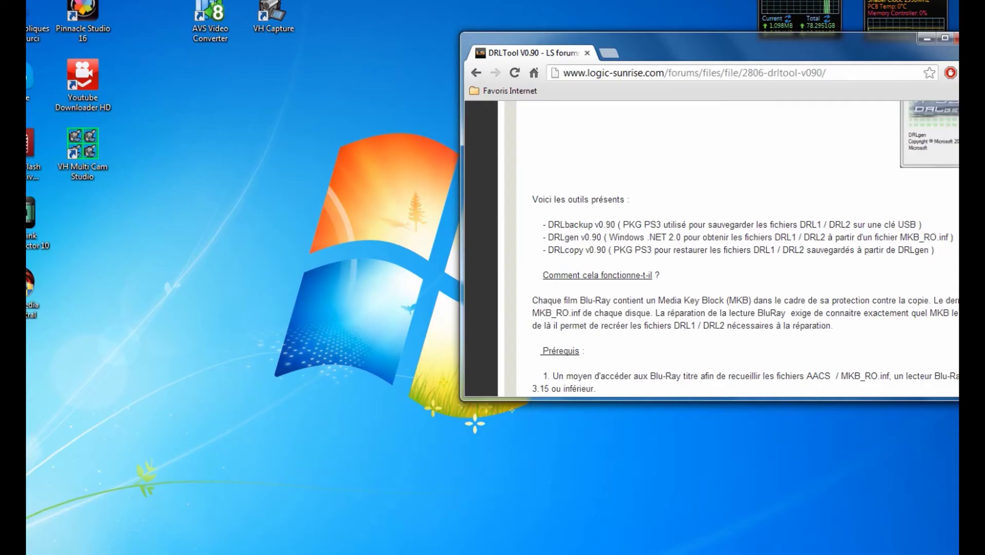
# Reposition and enlarge the browser window on the computer to view the top of the DRLTool V0.90 page
pyautogui.moveTo(720, 51); pyautogui.dragTo(298, 28)
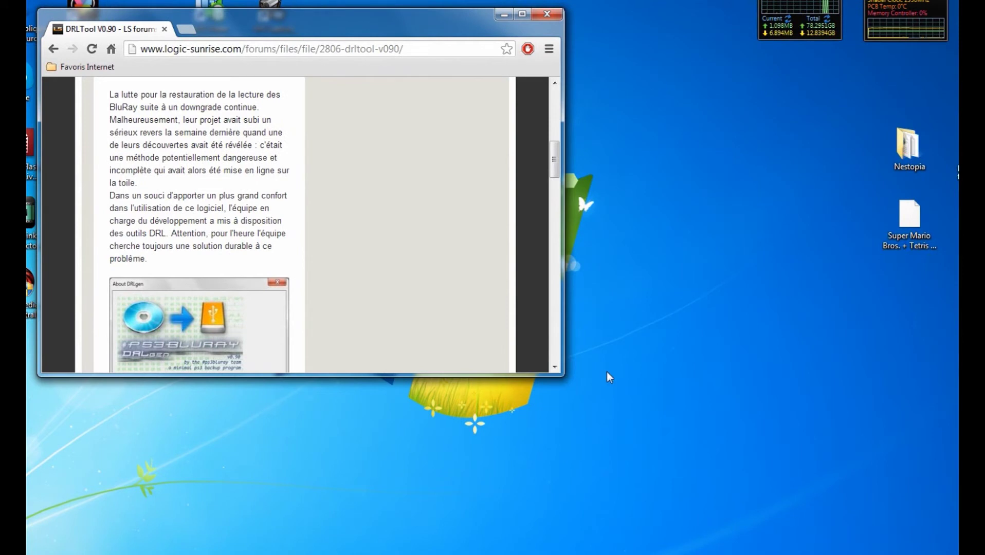
pyautogui.moveTo(566, 383); pyautogui.dragTo(946, 544)
pyautogui.scroll(5, 546, 350)
pyautogui.scroll(3, 544, 344)
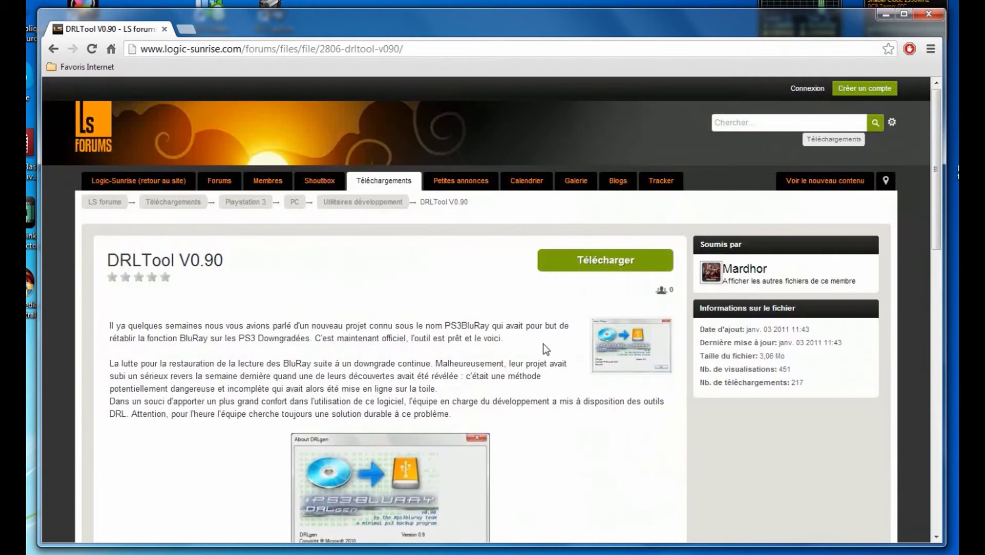
# Go back to the drlgen search results, reopen the DRLTool V0.90 page on Logic-Sunrise, and close the browser
pyautogui.click(53, 49)
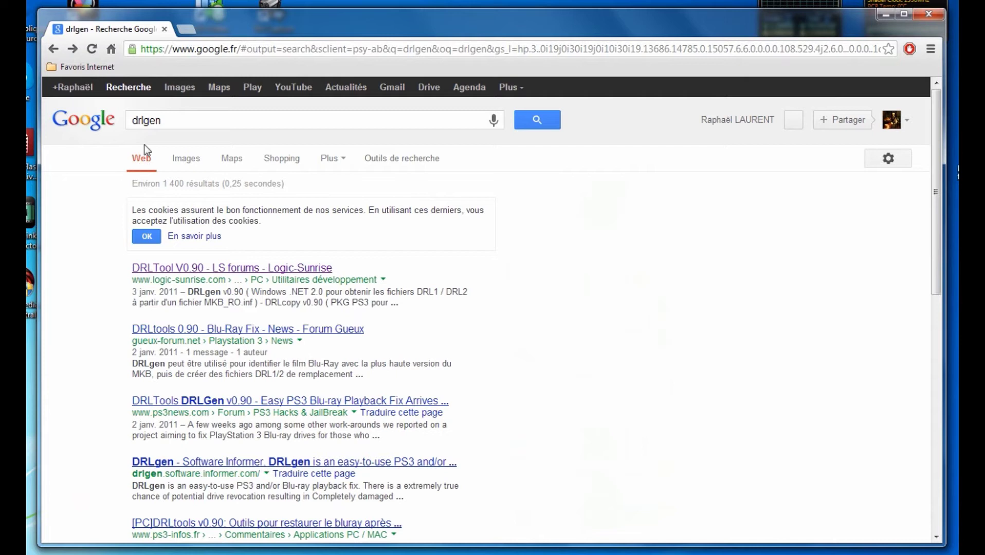
pyautogui.click(170, 269)
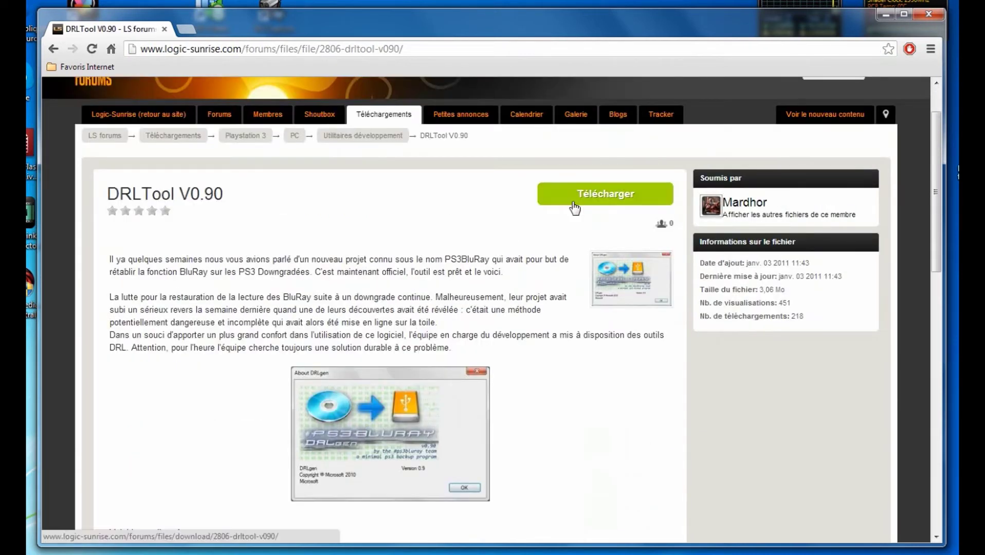
pyautogui.click(933, 14)
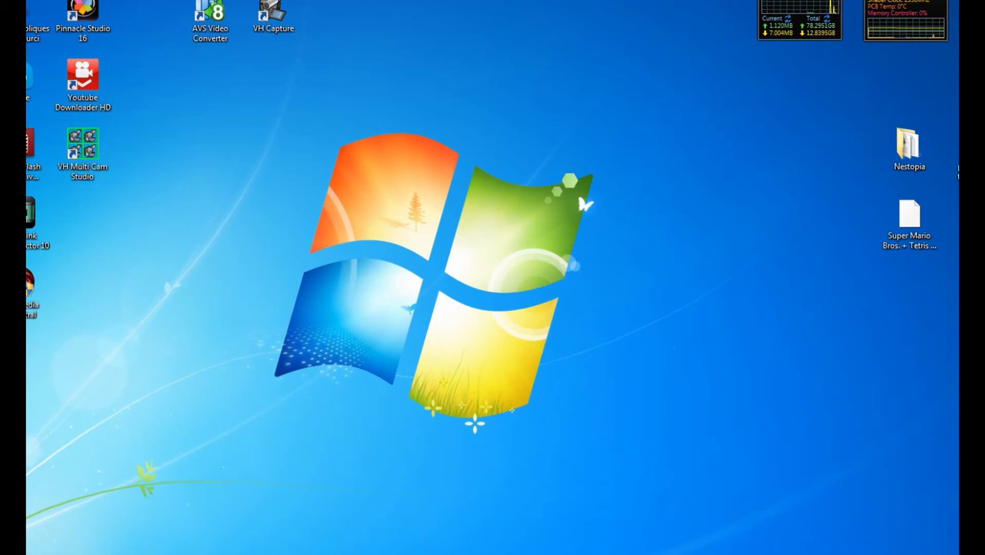
# Move the DRLtools_0.90 folder to the upper part of the desktop and open its inner DRLtools_0.90 folder
pyautogui.moveTo(164, 417); pyautogui.dragTo(200, 163)
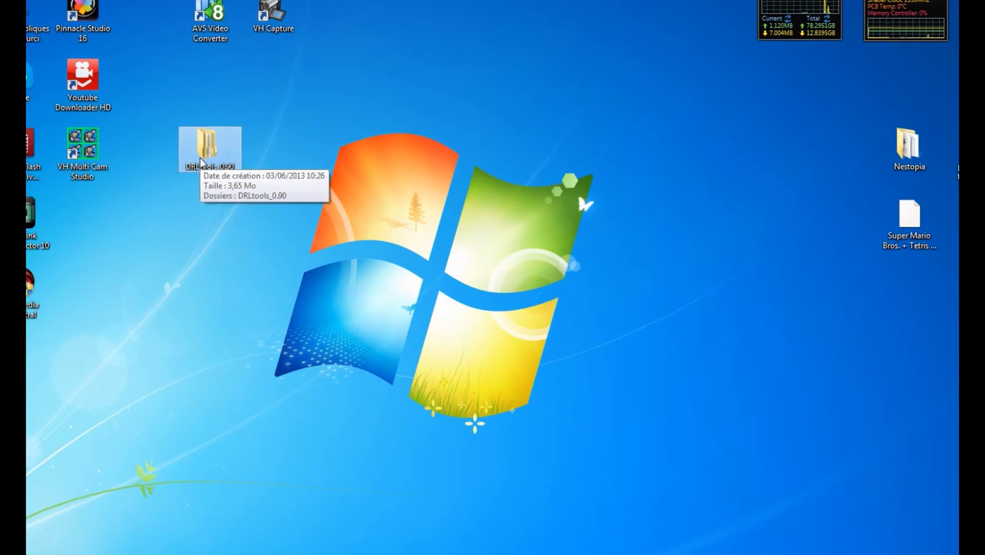
pyautogui.doubleClick(200, 162)
pyautogui.click(494, 71)
pyautogui.doubleClick(494, 70)
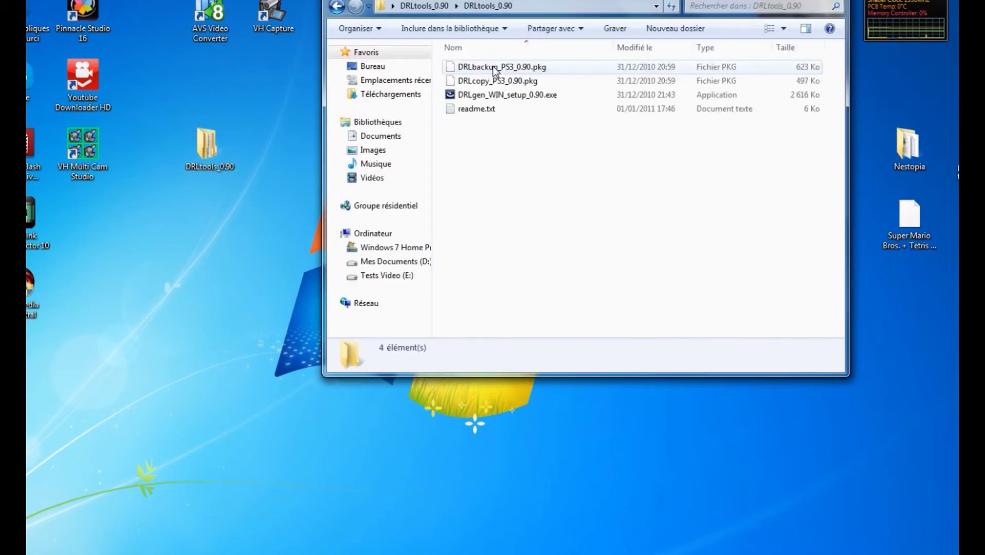
# Install DRLgen with DRLgen_WIN_setup_0.90.exe and place its shortcut near the centre of the desktop
pyautogui.doubleClick(496, 95)
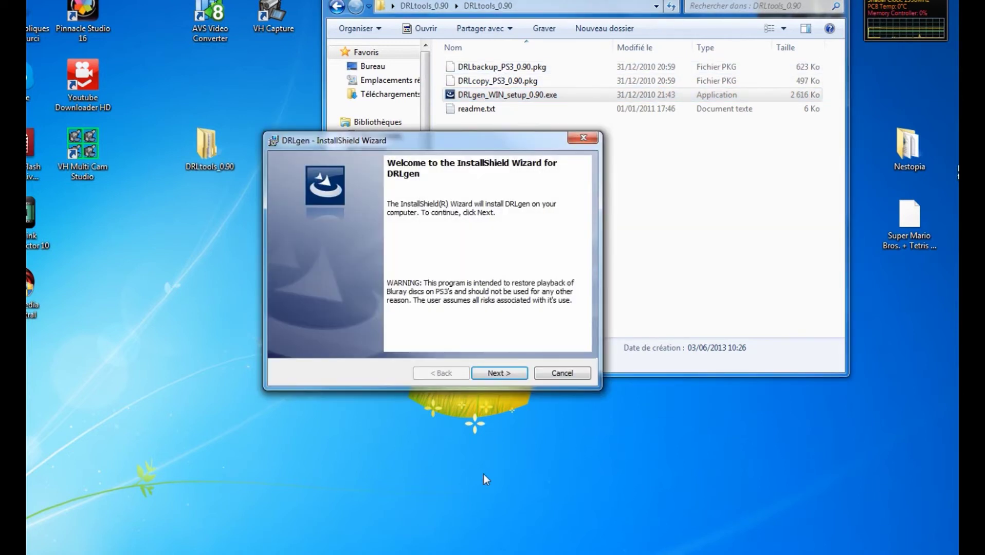
pyautogui.click(487, 377)
pyautogui.click(488, 377)
pyautogui.click(487, 377)
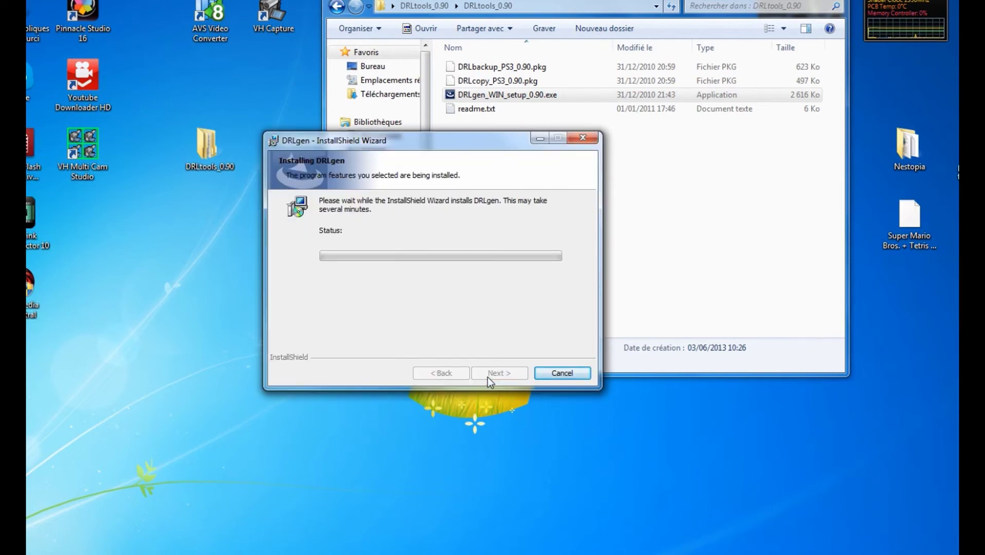
pyautogui.click(498, 379)
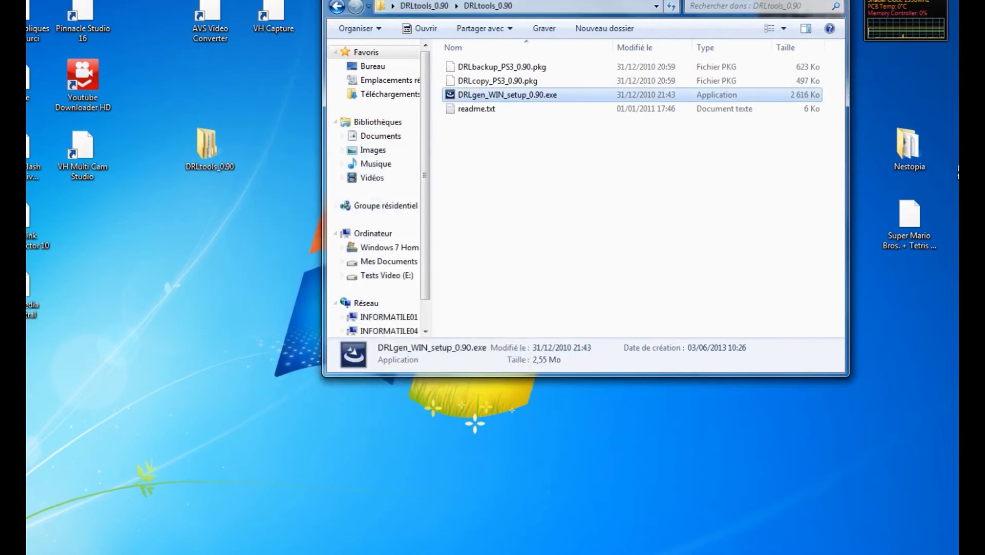
pyautogui.hotkey('alt', 'F4')
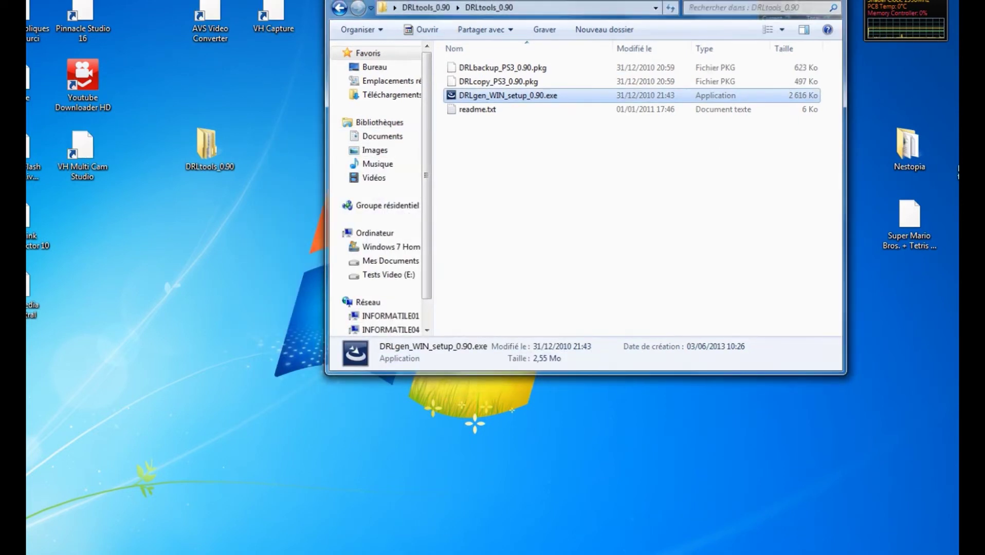
pyautogui.moveTo(27, 355); pyautogui.dragTo(329, 279)
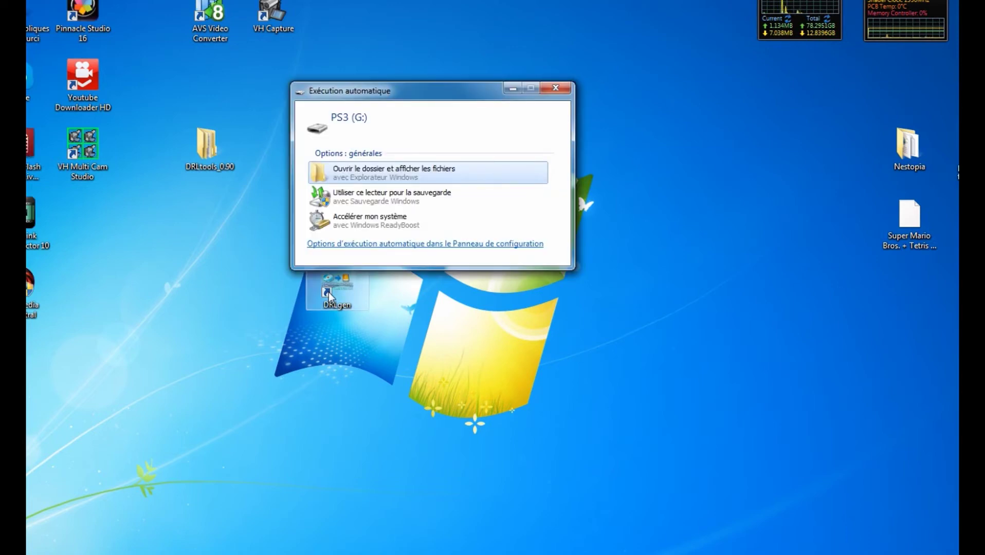
# Check the PS3 (G:) USB drive for the dev_flash3 folder and the MKB_RO.inf file, and minimize its window
pyautogui.click(389, 174)
pyautogui.doubleClick(483, 116)
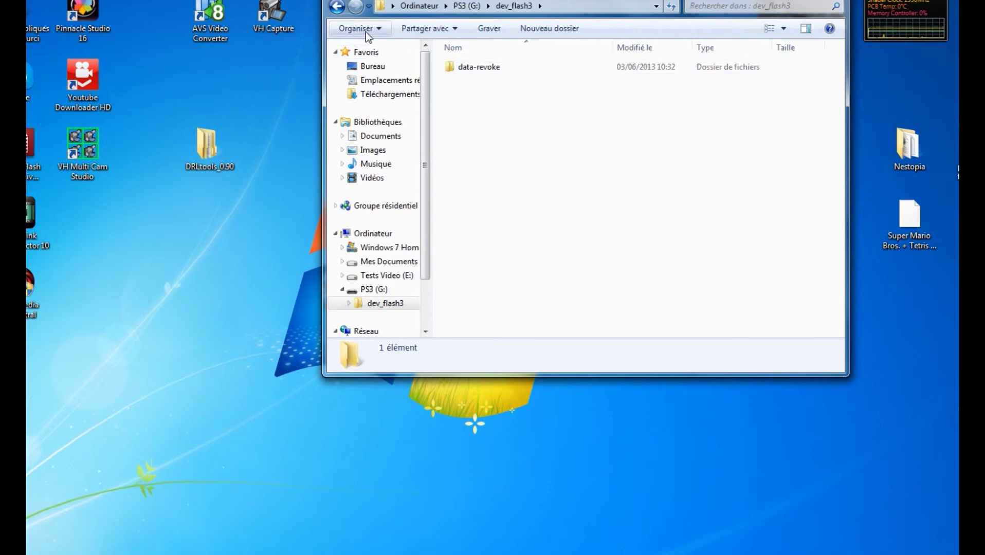
pyautogui.moveTo(373, 2); pyautogui.dragTo(304, 88)
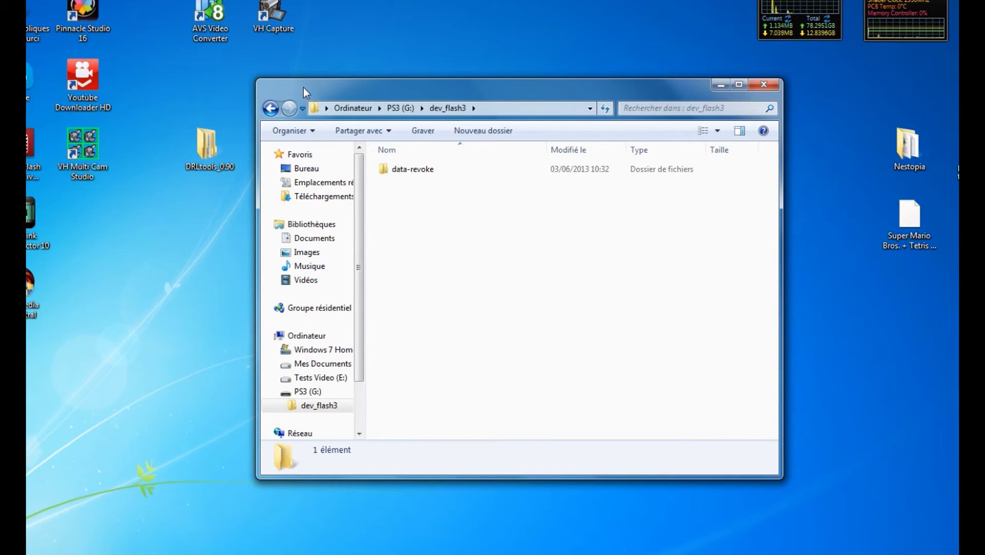
pyautogui.click(271, 110)
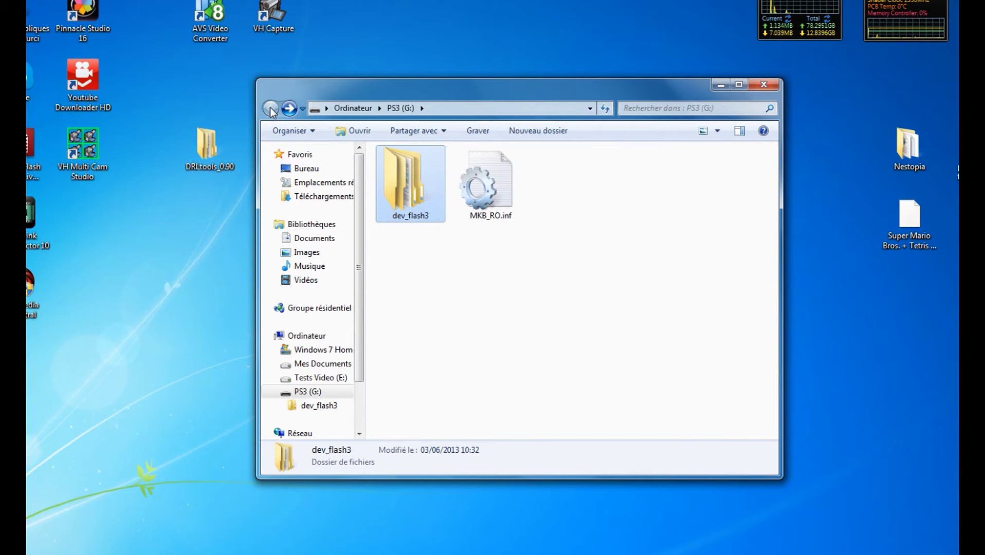
pyautogui.click(503, 208)
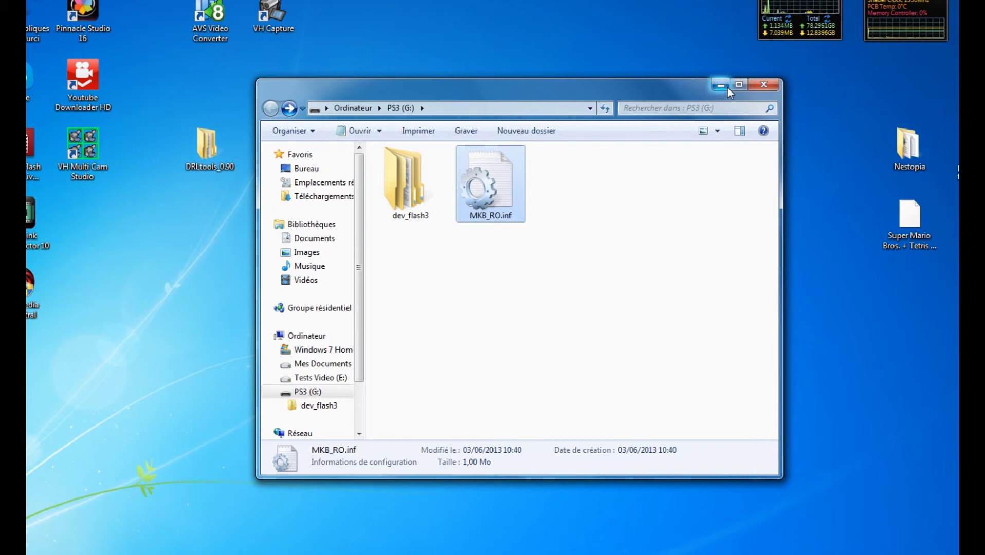
pyautogui.click(721, 86)
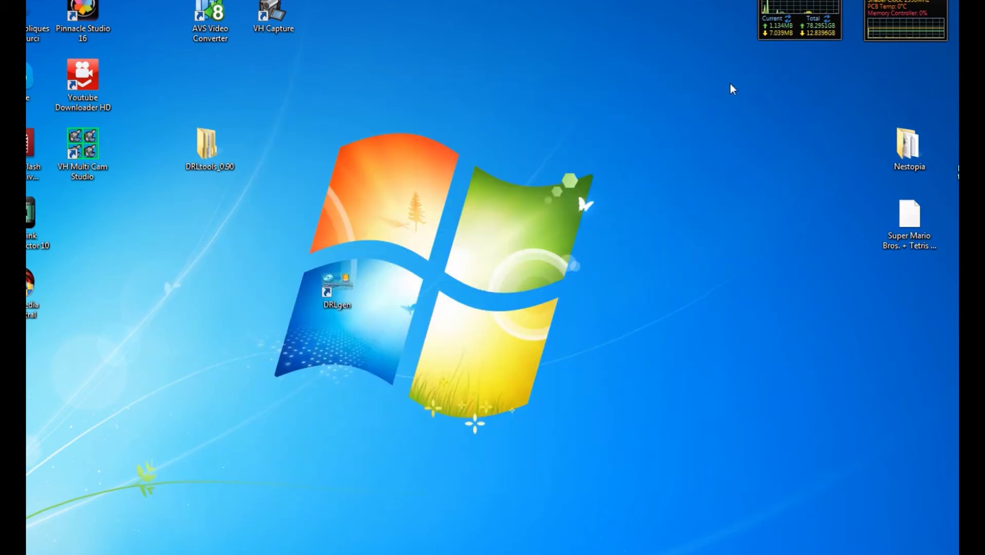
# Launch DRLgen and accept C:\PS3bluray\ as the DRL save path
pyautogui.doubleClick(355, 295)
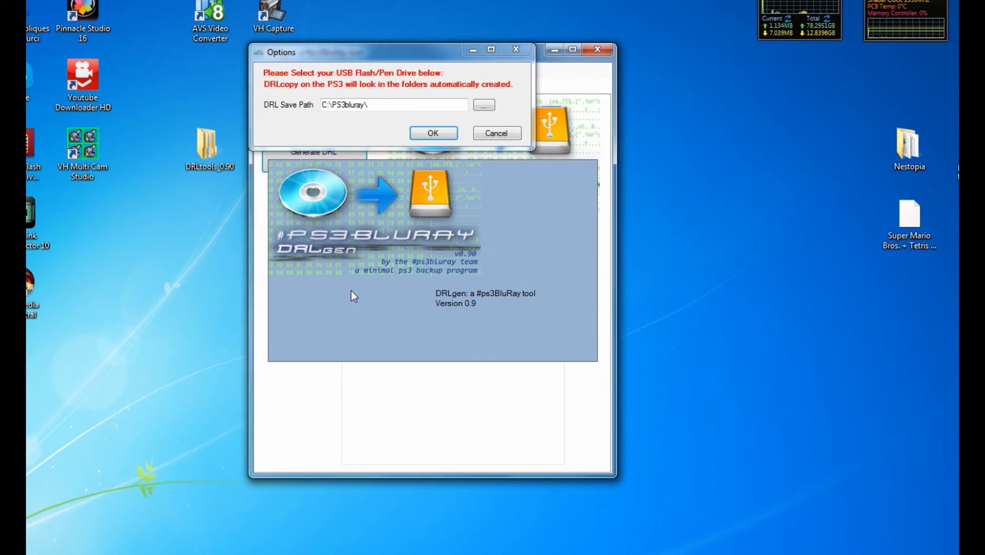
pyautogui.moveTo(355, 55); pyautogui.dragTo(419, 183)
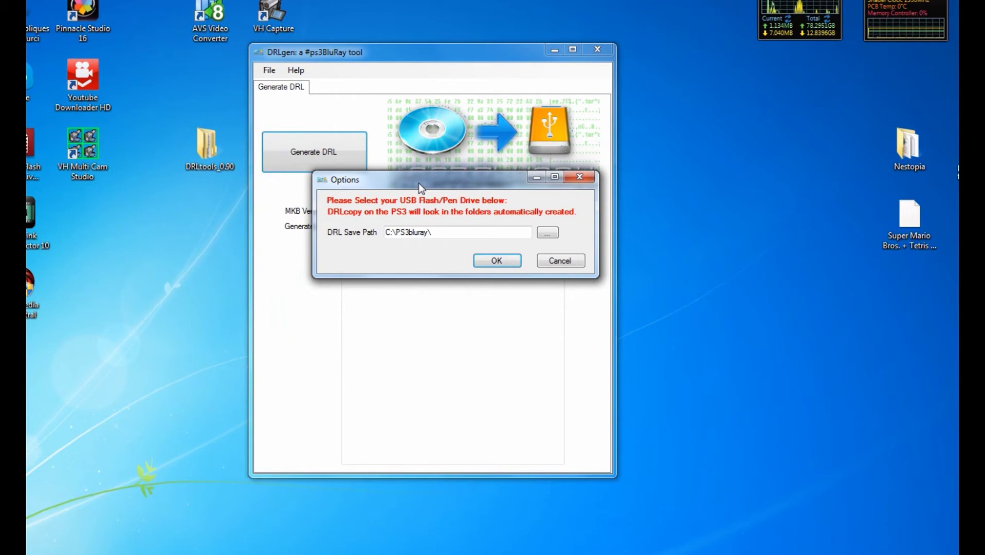
pyautogui.moveTo(395, 233); pyautogui.dragTo(424, 232)
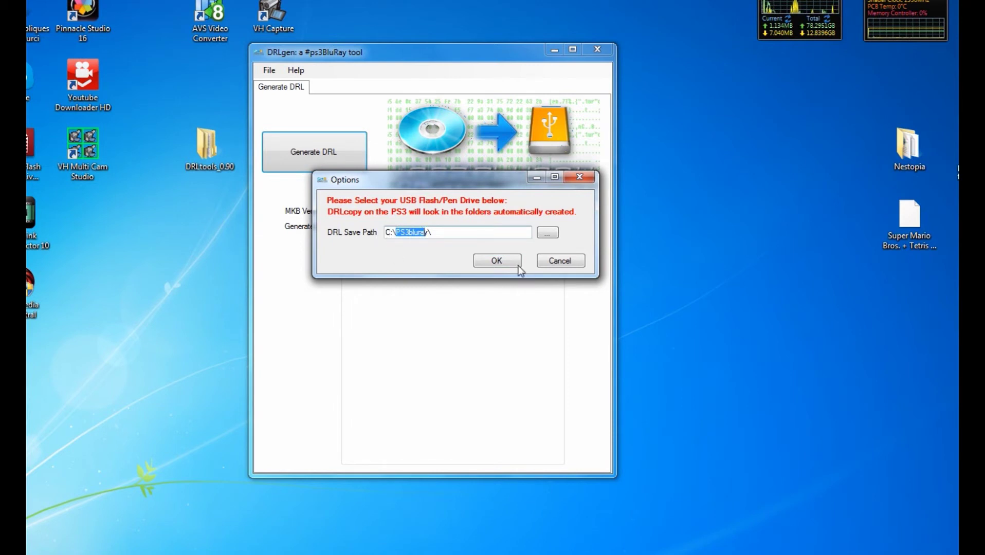
pyautogui.click(494, 262)
pyautogui.moveTo(446, 48); pyautogui.dragTo(489, 76)
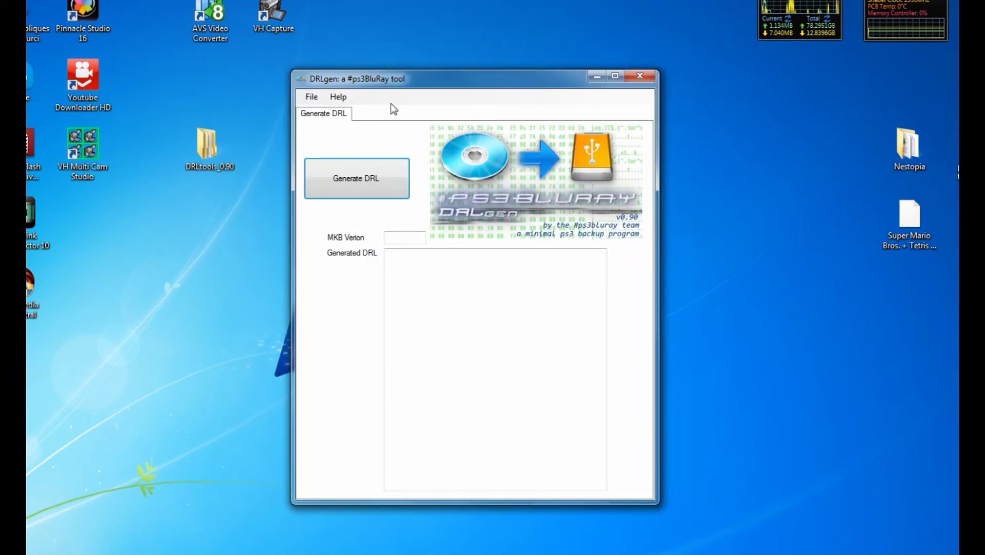
# Generate the DRL files from MKB_RO.inf on the PS3 (G:) drive and close DRLgen
pyautogui.click(366, 184)
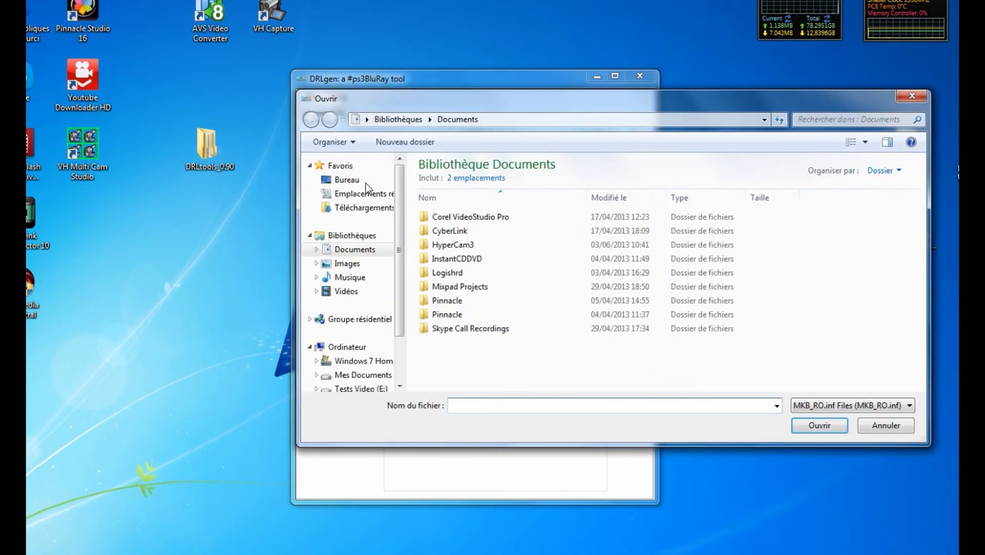
pyautogui.scroll(-3, 401, 198)
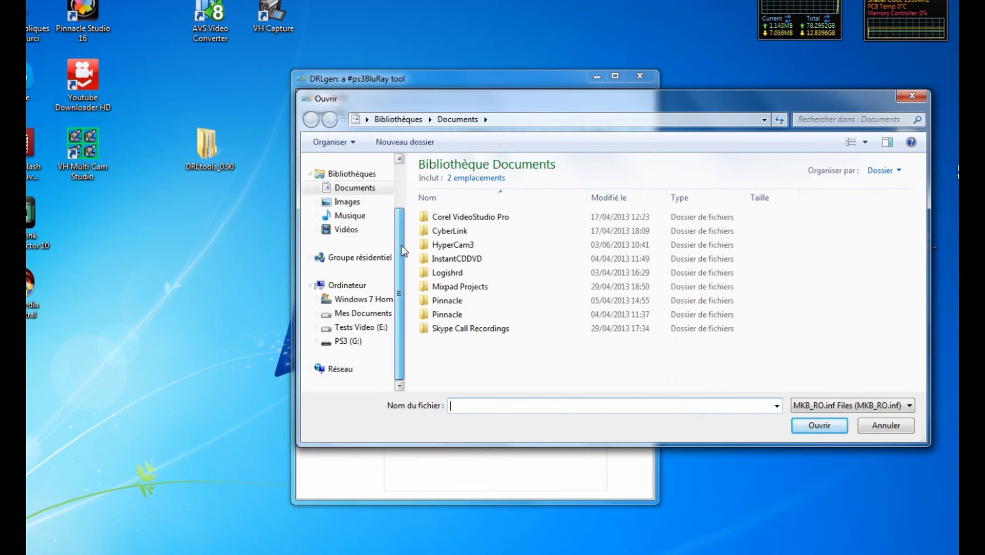
pyautogui.click(342, 342)
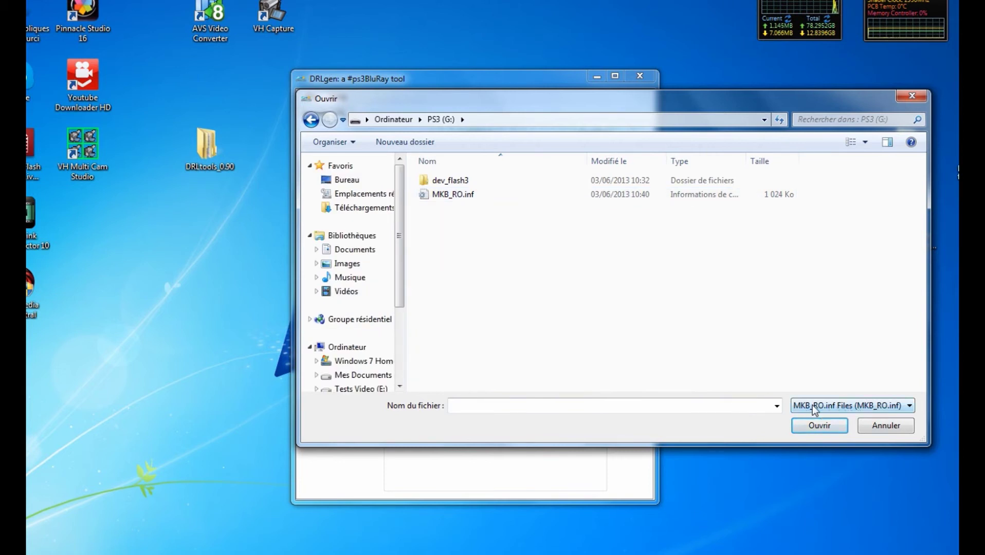
pyautogui.doubleClick(457, 198)
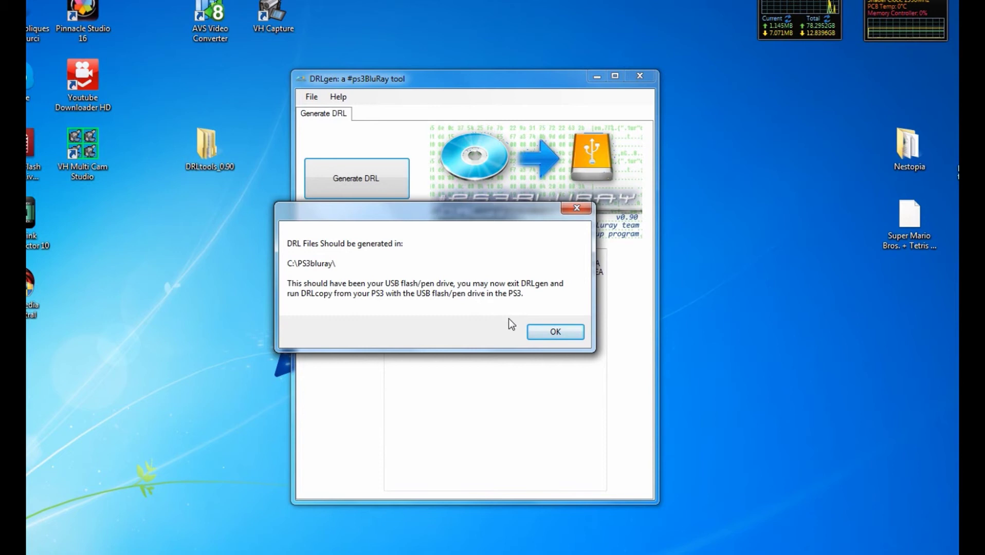
pyautogui.click(555, 332)
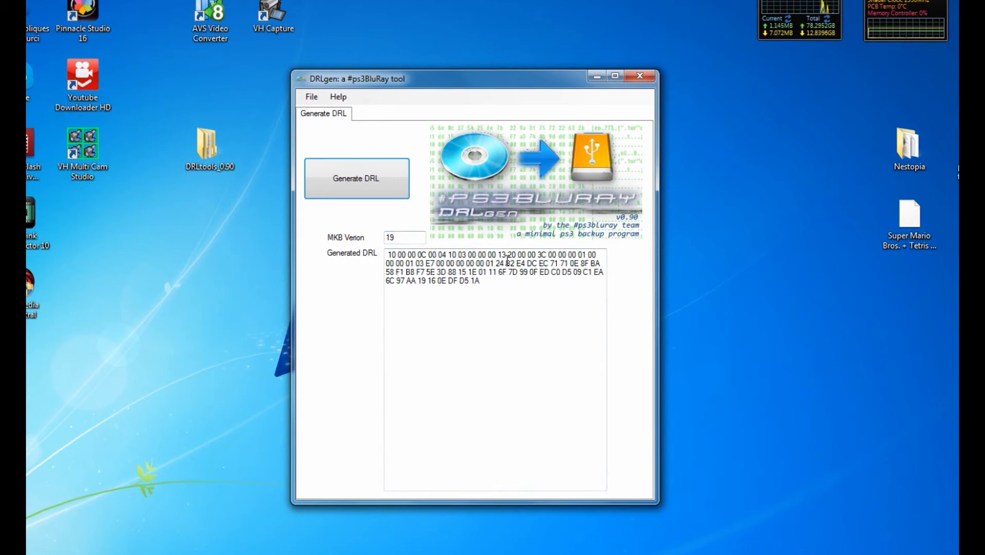
pyautogui.click(639, 80)
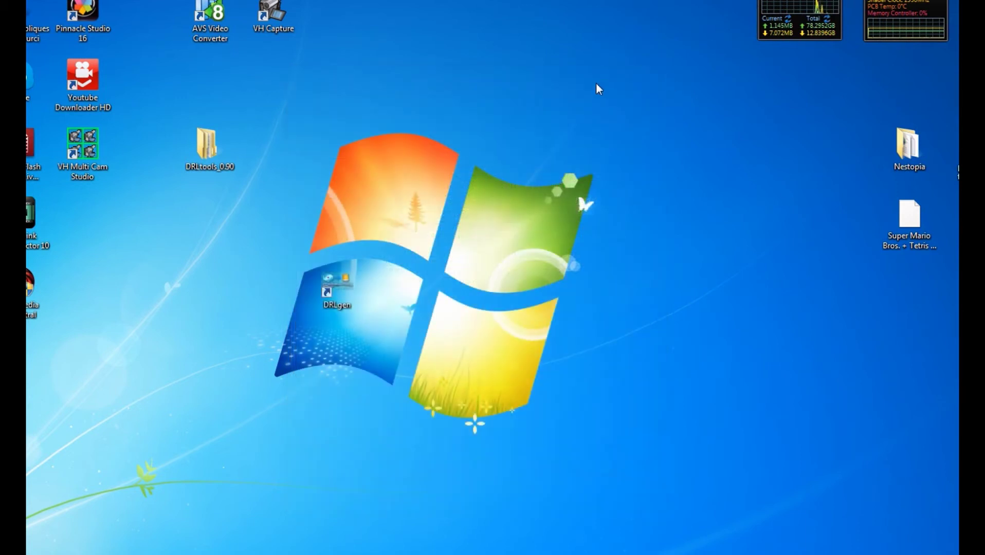
# Open the Windows 7 Home Premium (C:) drive from the Computer window
pyautogui.press('super')
pyautogui.press('Down')
pyautogui.press('Down')
pyautogui.press('Down')
pyautogui.press('Down')
pyautogui.press('Return')
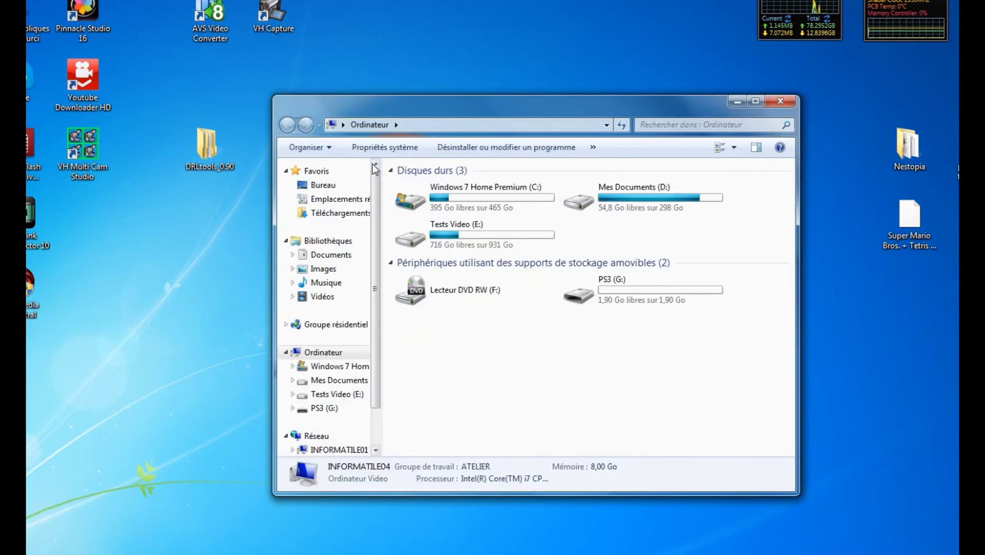
pyautogui.click(466, 195)
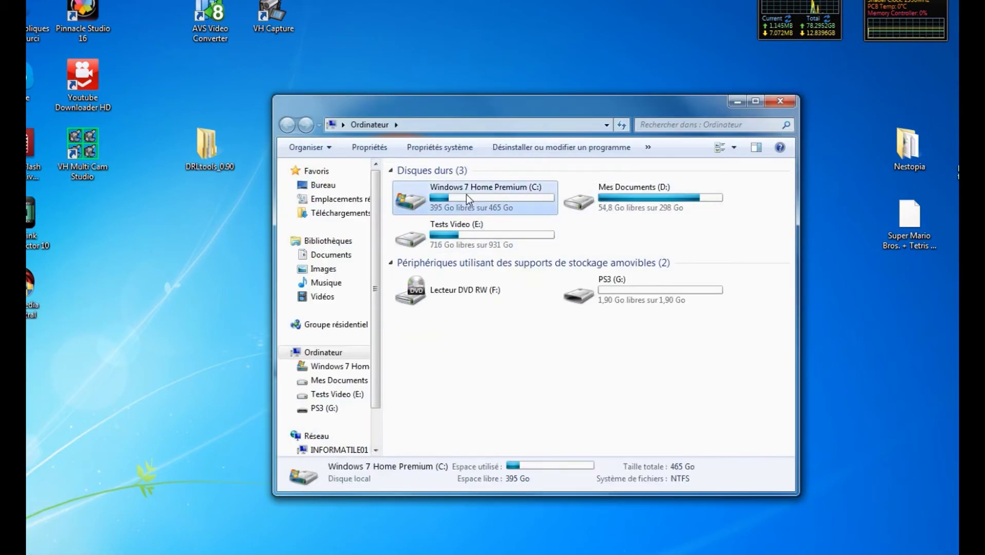
pyautogui.doubleClick(467, 195)
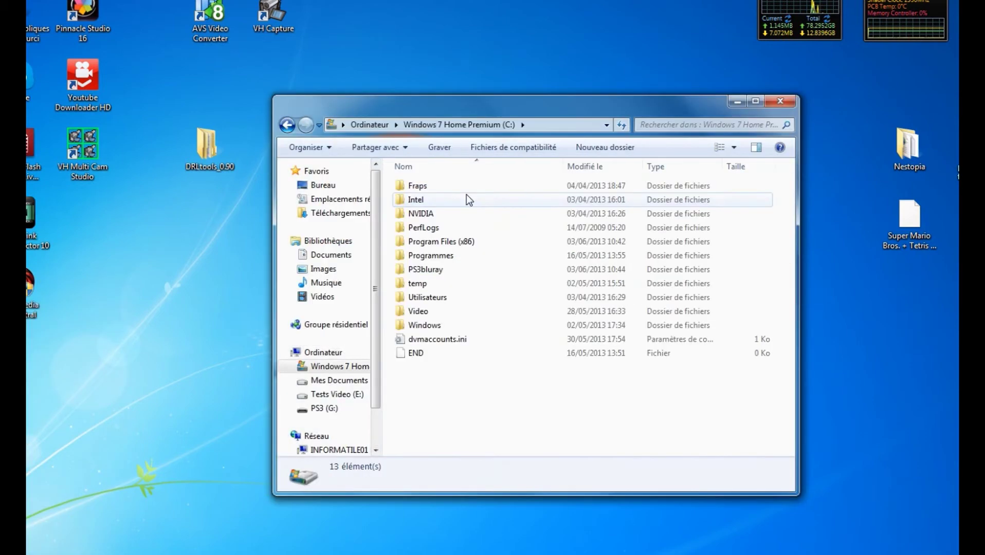
# Copy the PS3bluray folder from the Windows 7 Home Premium (C:) drive to the PS3 (G:) USB drive, and close the C: window
pyautogui.doubleClick(443, 271)
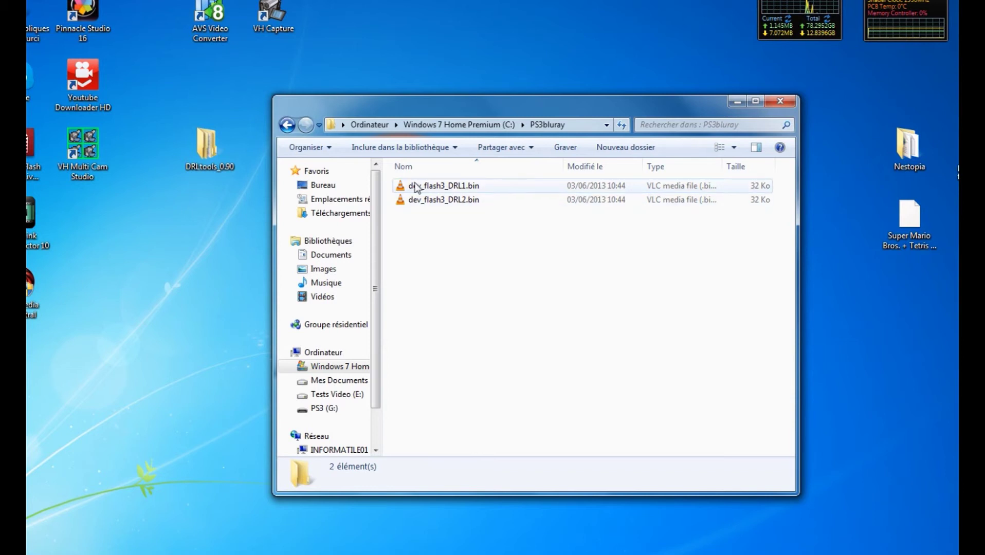
pyautogui.click(291, 128)
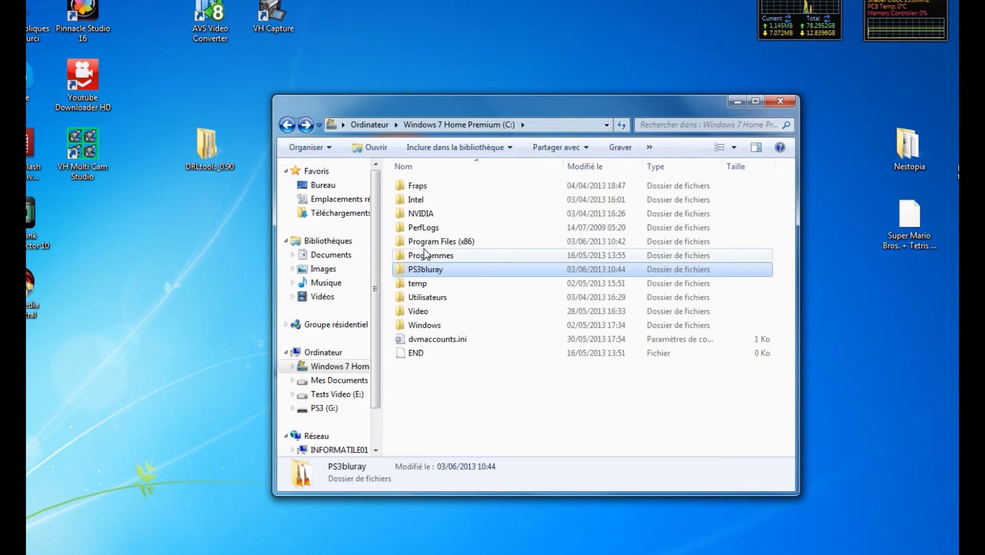
pyautogui.moveTo(423, 276)
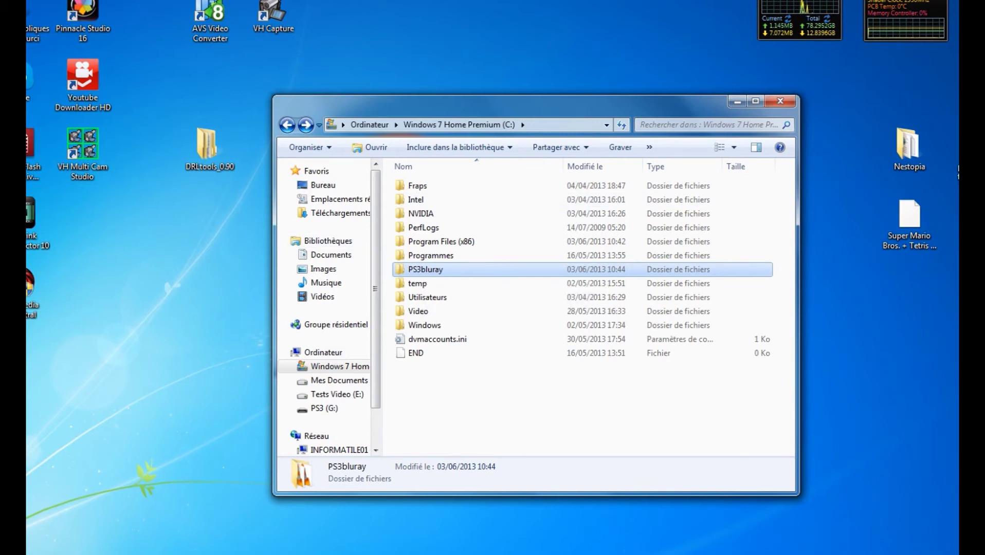
pyautogui.press('super')
pyautogui.click(77, 449)
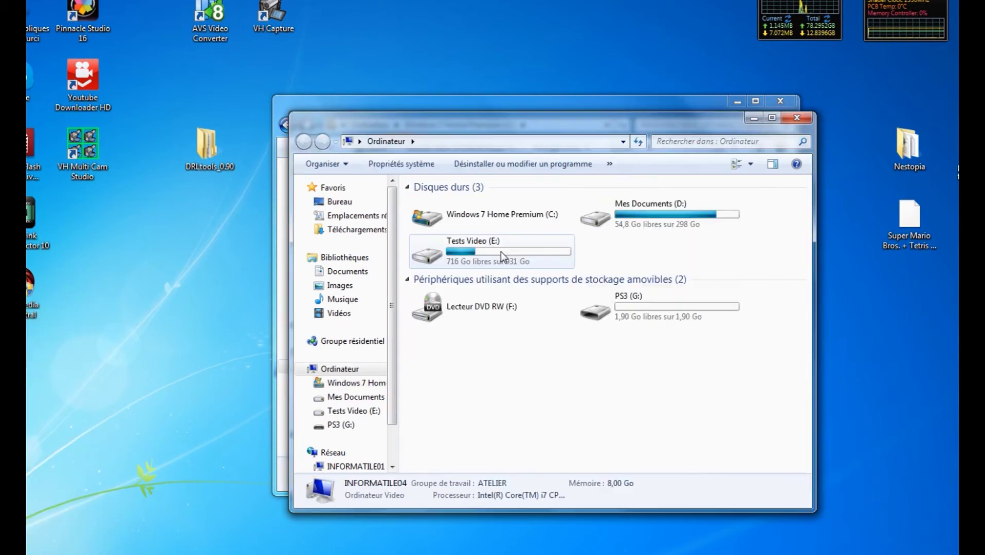
pyautogui.click(637, 317)
pyautogui.doubleClick(636, 318)
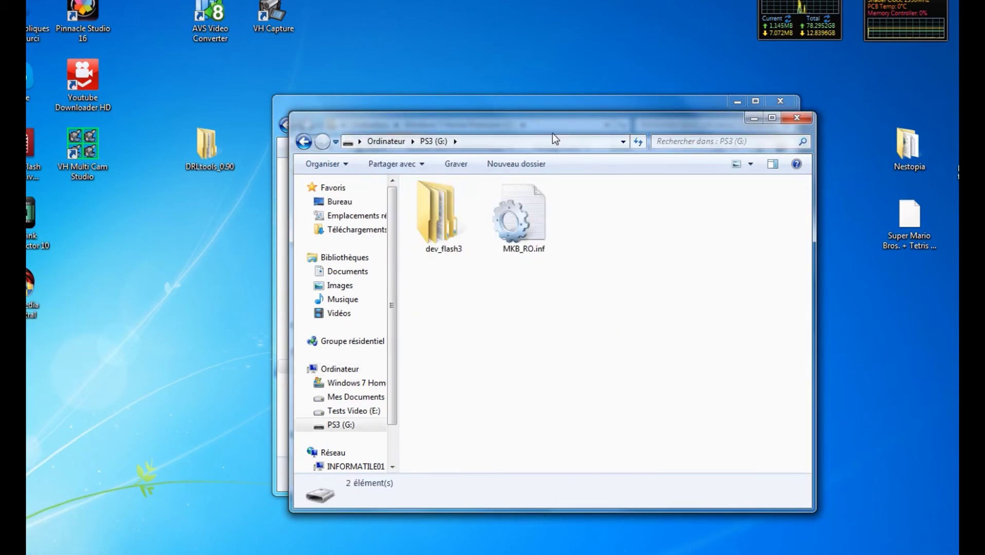
pyautogui.moveTo(552, 133); pyautogui.dragTo(749, 107)
pyautogui.moveTo(412, 270); pyautogui.dragTo(790, 311)
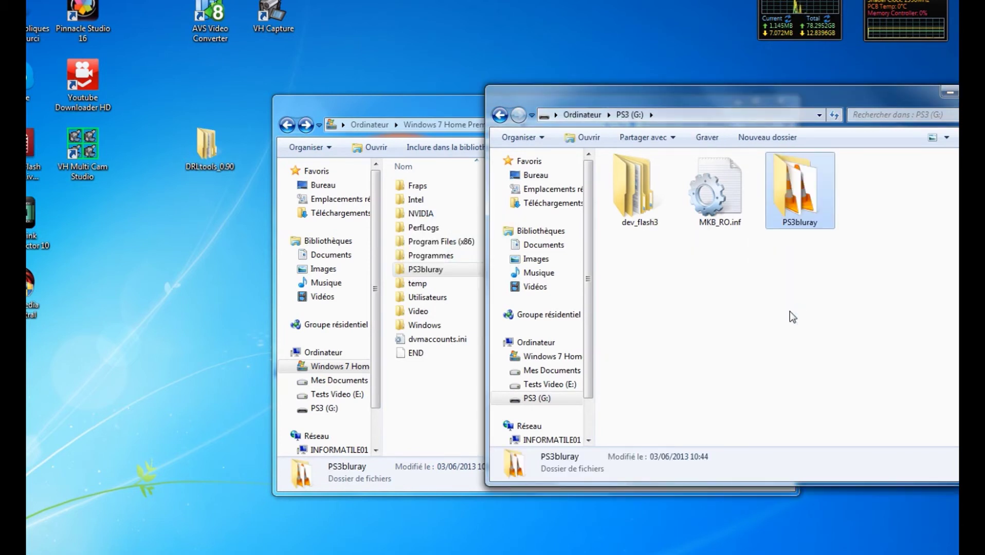
pyautogui.click(358, 114)
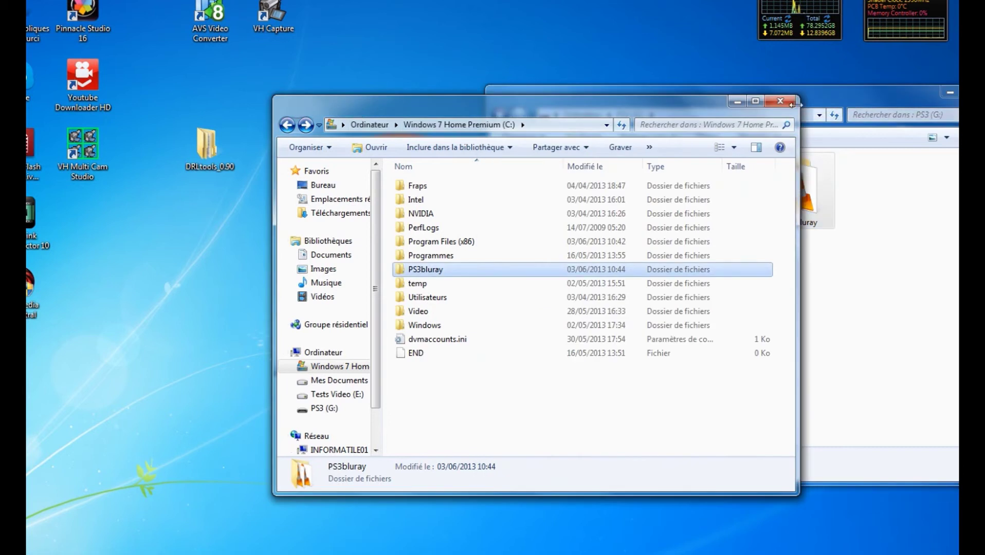
pyautogui.click(779, 103)
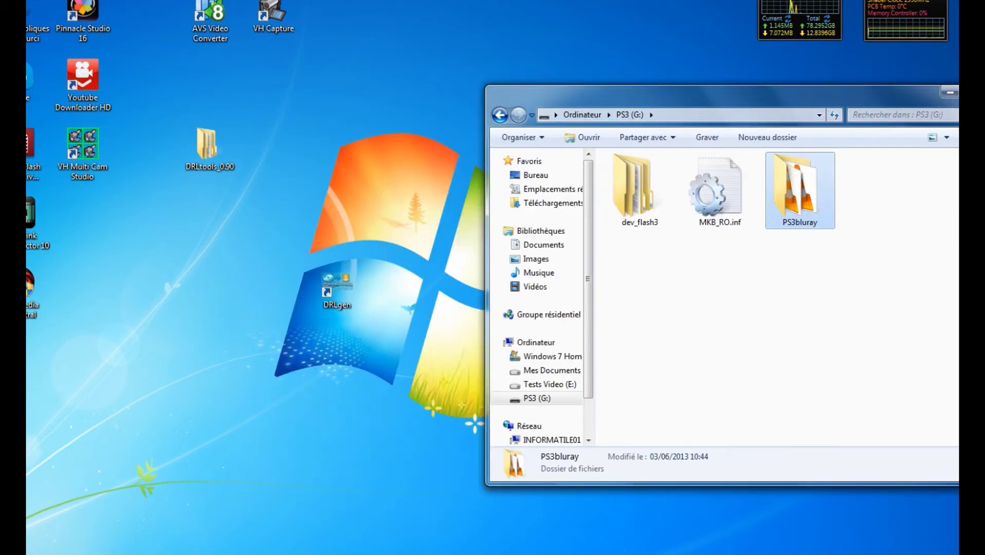
# Copy DRLbackup_PS3_0.90.pkg and DRLcopy_PS3_0.90.pkg from the DRLtools_0.90 folder on the desktop to the PS3 (G:) drive
pyautogui.doubleClick(210, 156)
pyautogui.moveTo(850, 126); pyautogui.dragTo(366, 41)
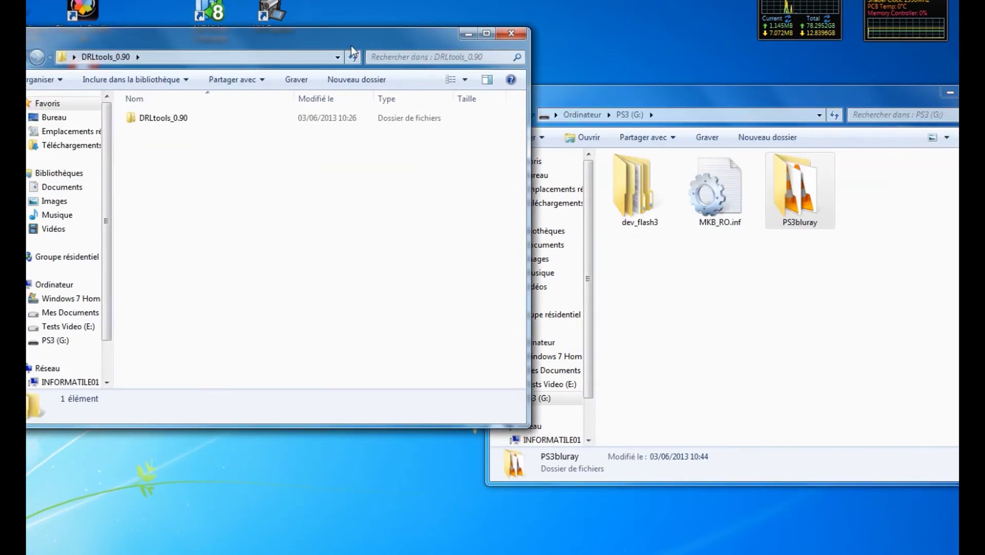
pyautogui.doubleClick(127, 120)
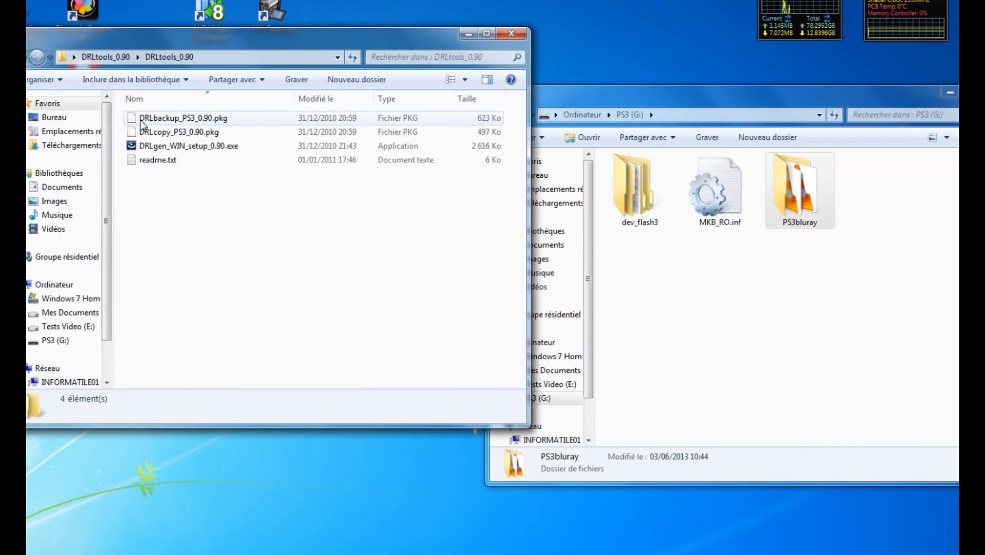
pyautogui.click(141, 122)
pyautogui.keyDown('shift'); pyautogui.click(152, 130); pyautogui.keyUp('shift')
pyautogui.moveTo(152, 131); pyautogui.dragTo(838, 381)
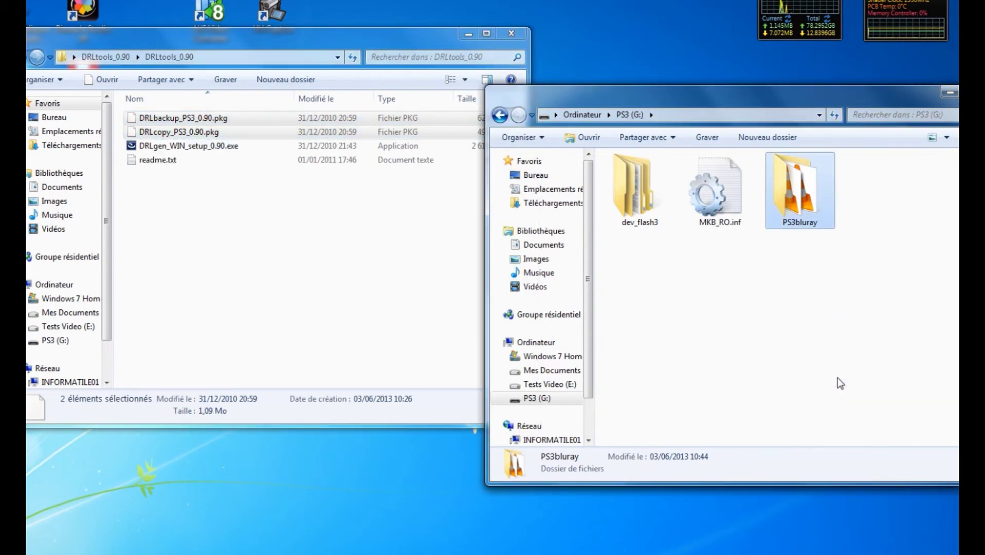
# Check the PS3 (G:) drive's contents, including MKB_RO.inf and the PS3bluray folder
pyautogui.moveTo(775, 96); pyautogui.dragTo(409, 98)
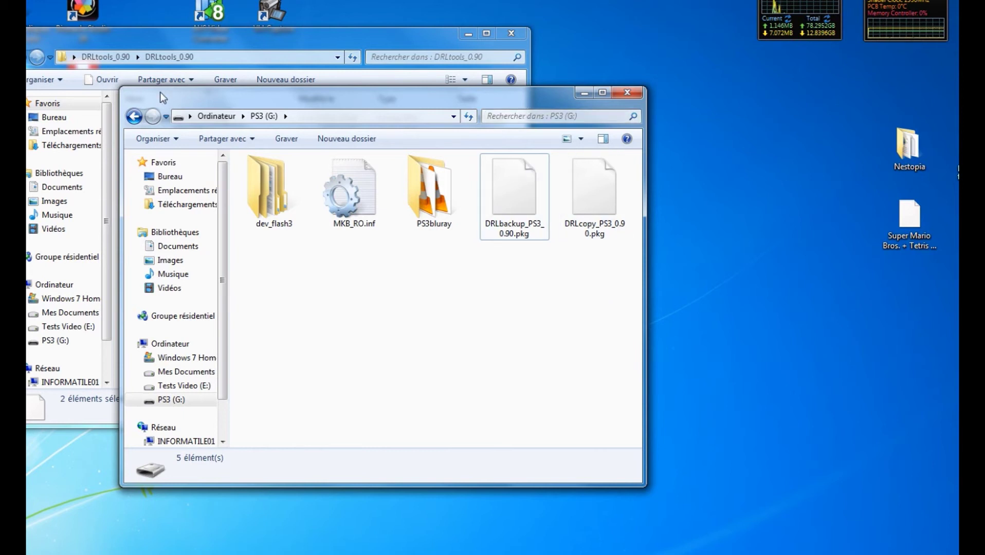
pyautogui.click(343, 231)
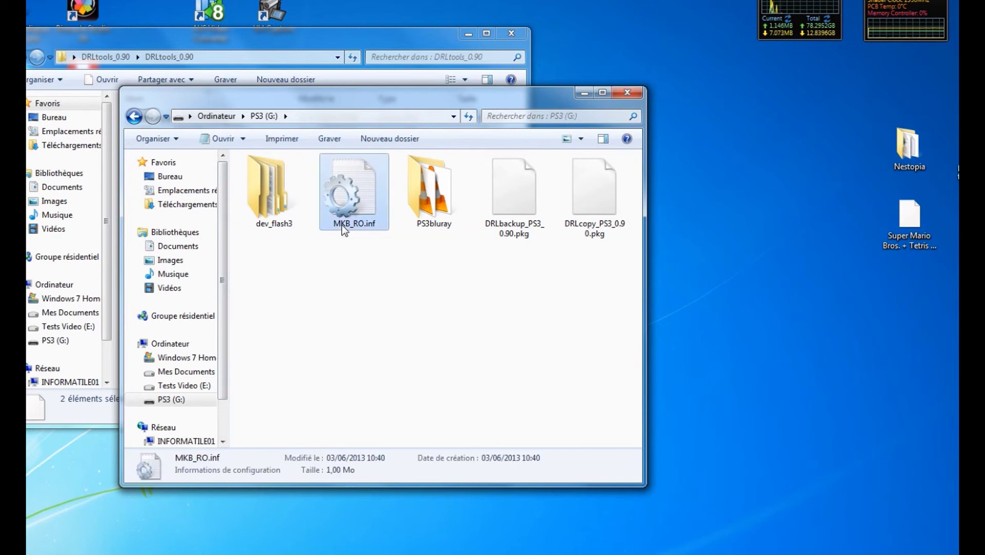
pyautogui.click(414, 222)
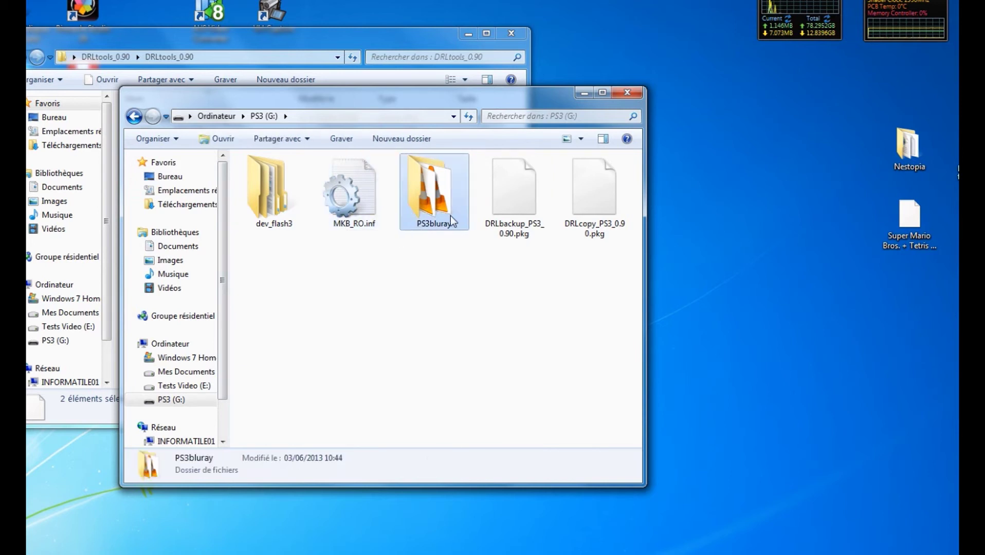
pyautogui.click(553, 265)
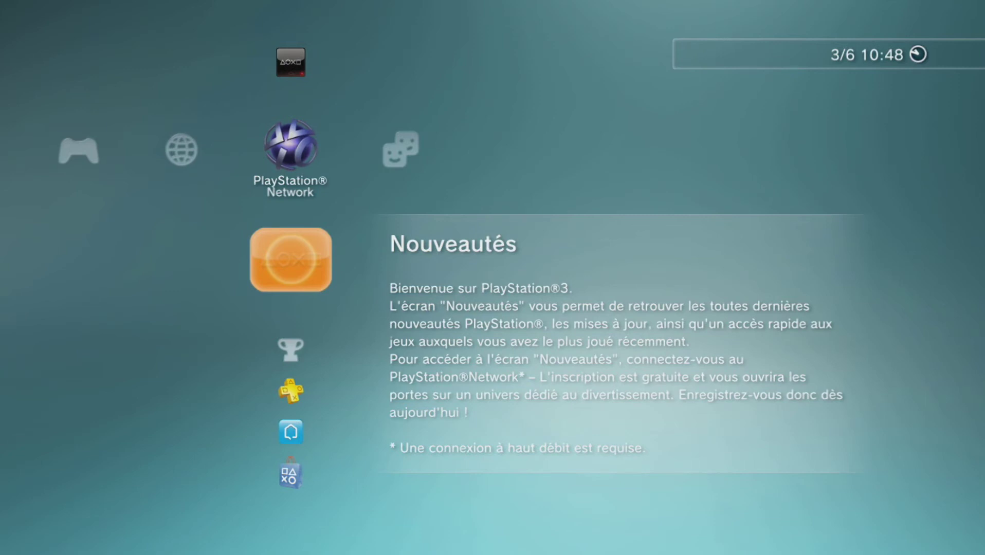
# Switch to the PS3 and install DRLcopy_PS3_0.90.pkg through Install Package Files in the Jeu category
pyautogui.press('Down')
pyautogui.press('Down')
pyautogui.press('Down')
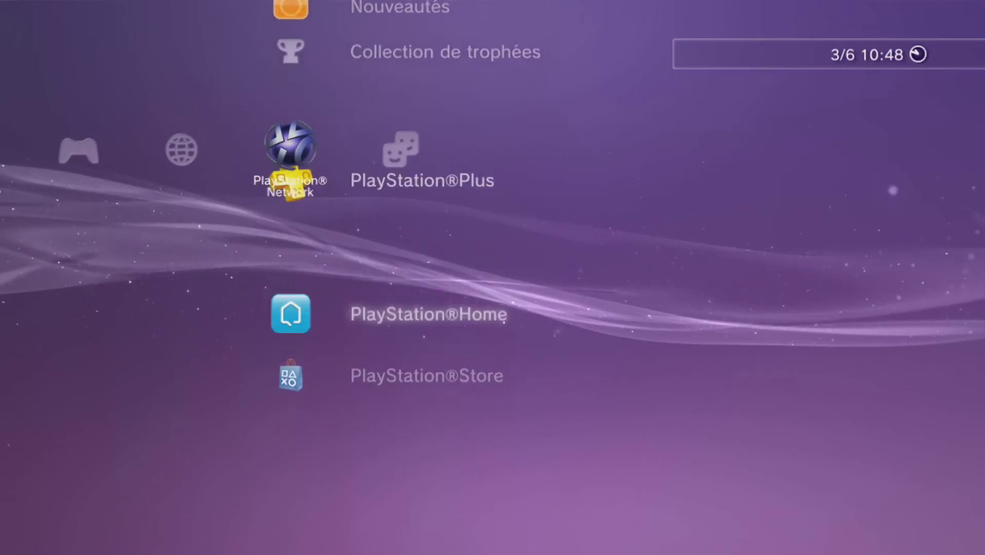
pyautogui.press('Left')
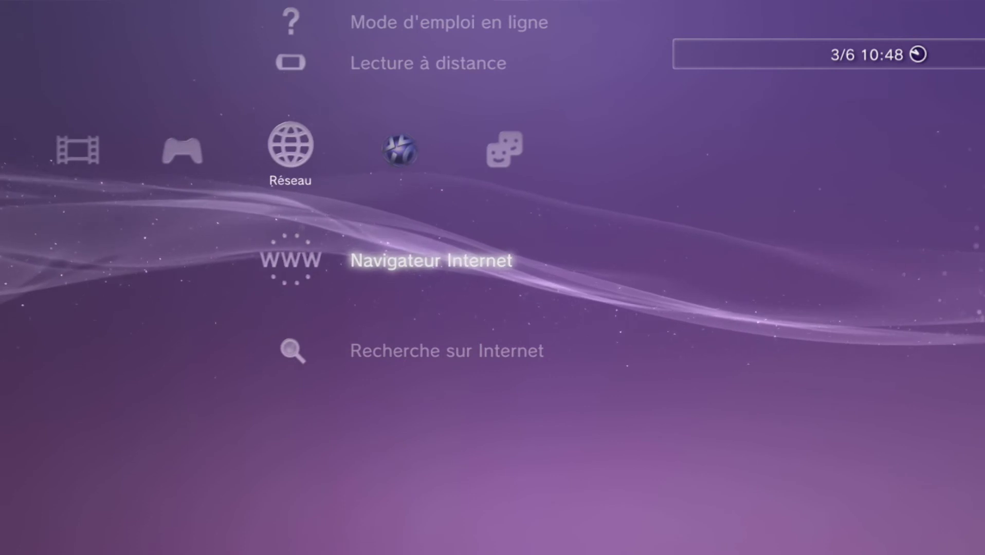
pyautogui.press('Left')
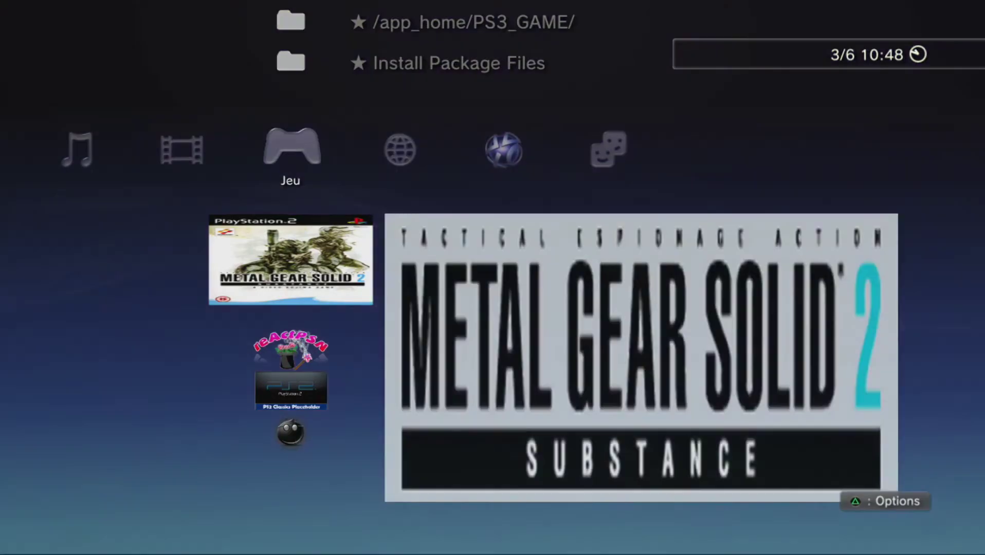
pyautogui.press('Up')
pyautogui.press('Return')
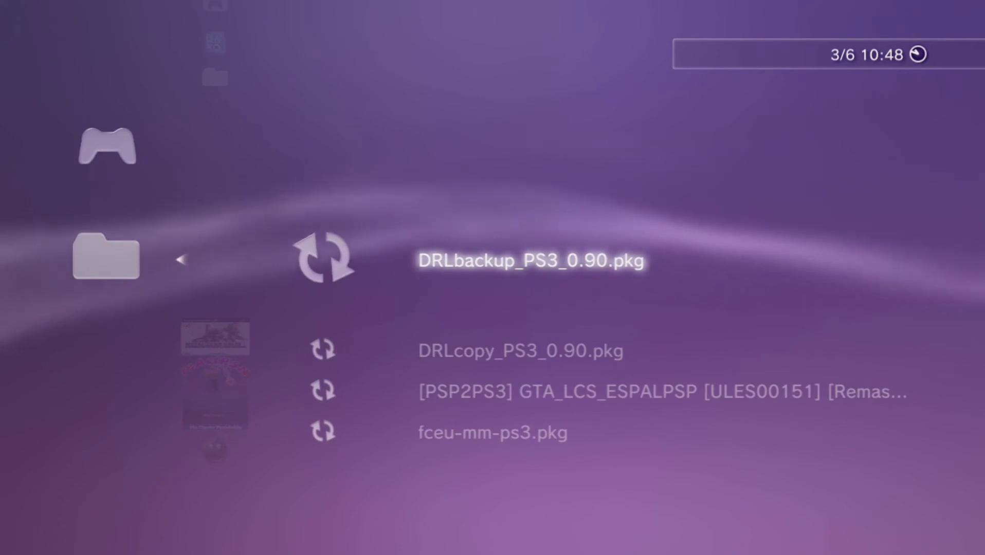
pyautogui.press('Down')
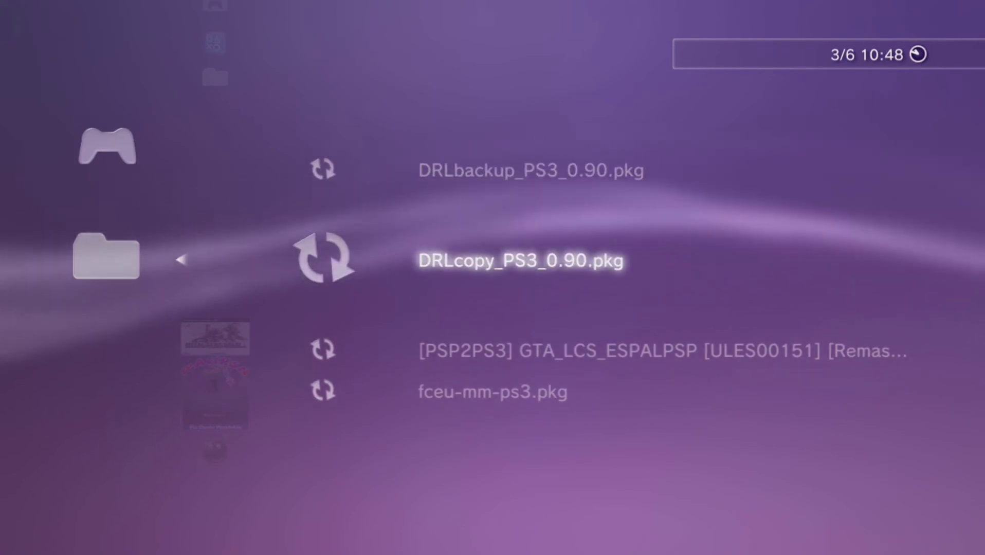
pyautogui.press('Return')
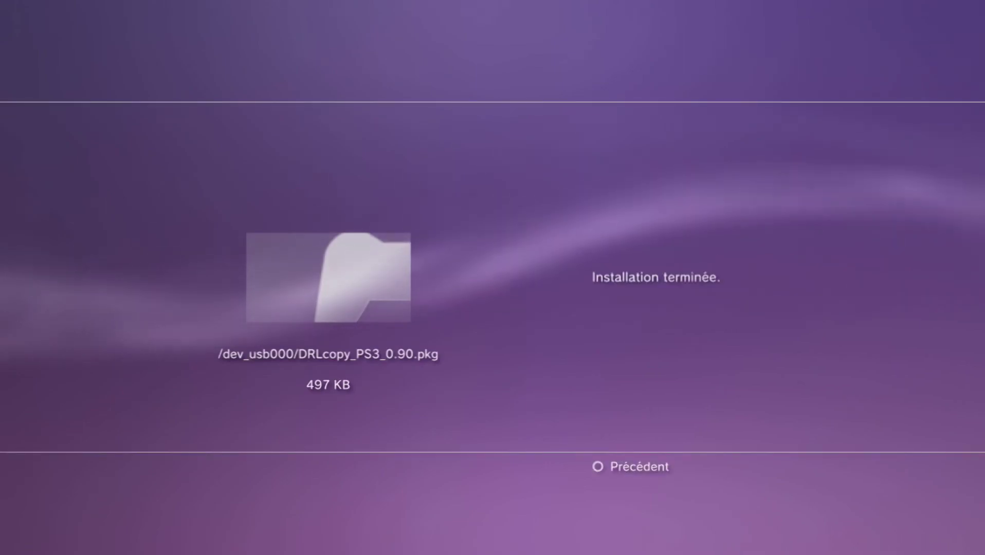
pyautogui.press('Escape')
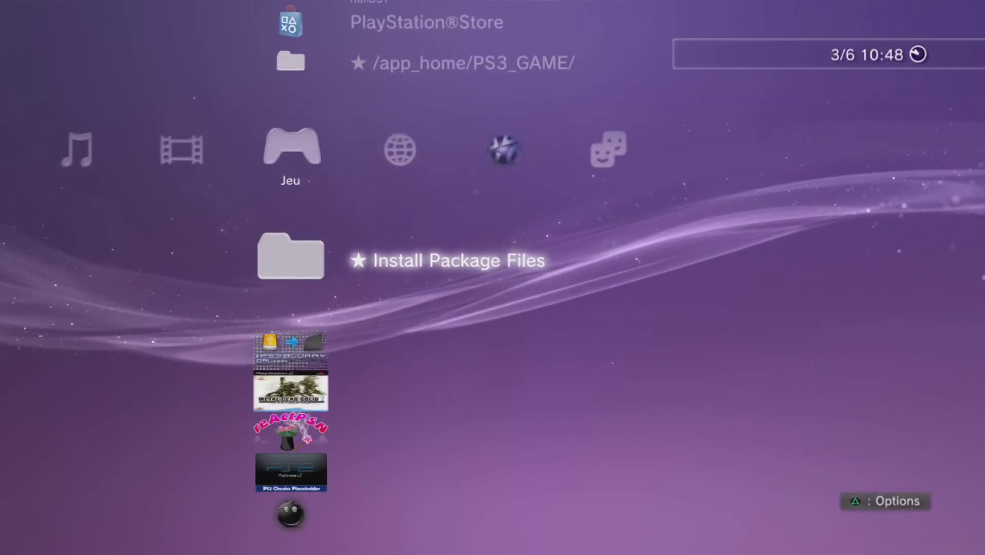
# Try to launch DRLcopy v0.90 from the Jeu category
pyautogui.press('Down')
pyautogui.press('Down')
pyautogui.press('Up')
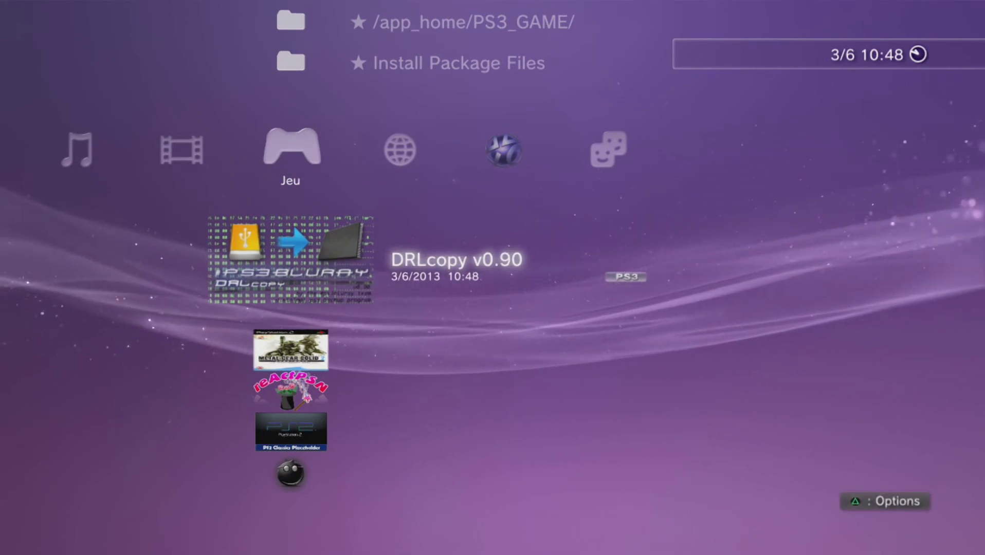
pyautogui.press('Return')
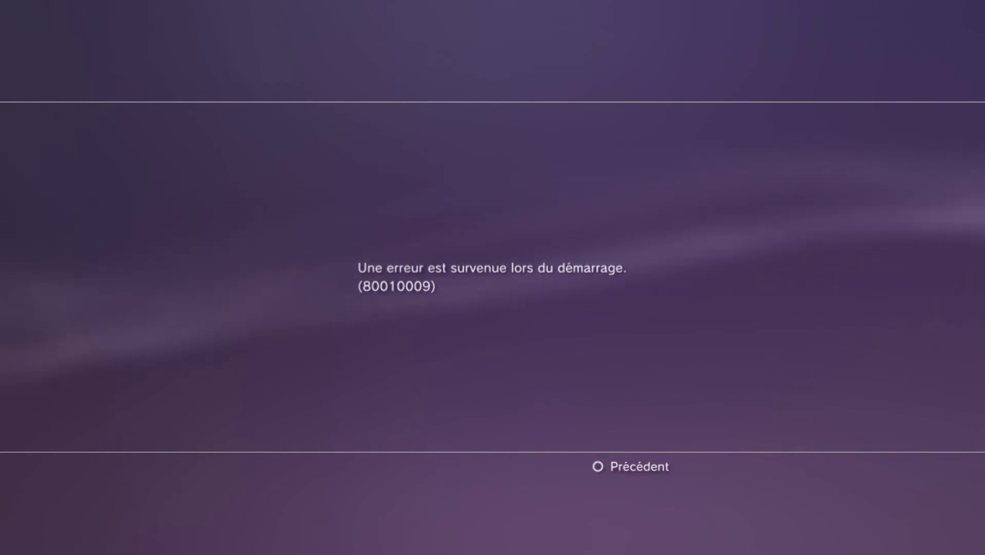
pyautogui.press('Escape')
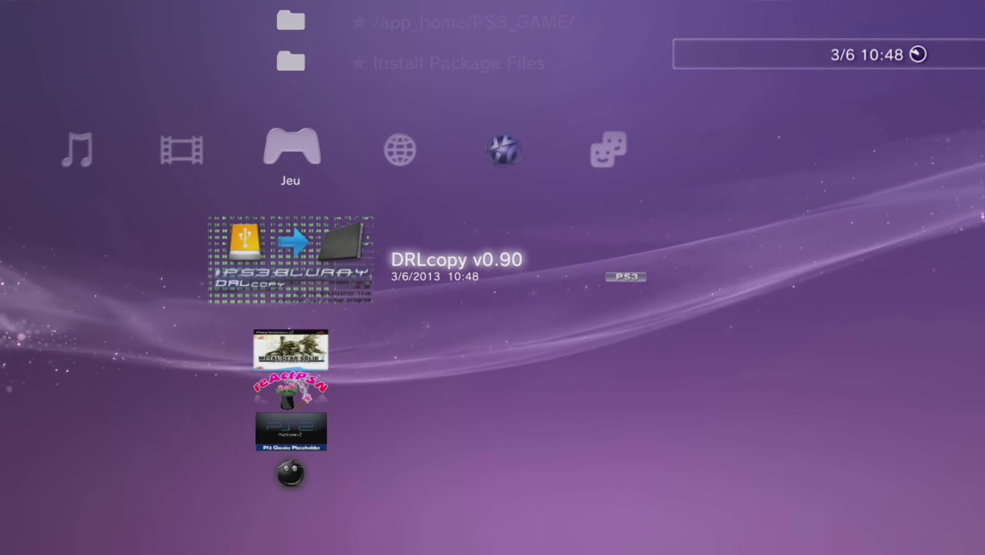
# Launch multiMAN from the Jeu category
pyautogui.press('Down')
pyautogui.press('Down')
pyautogui.press('Down')
pyautogui.press('Down')
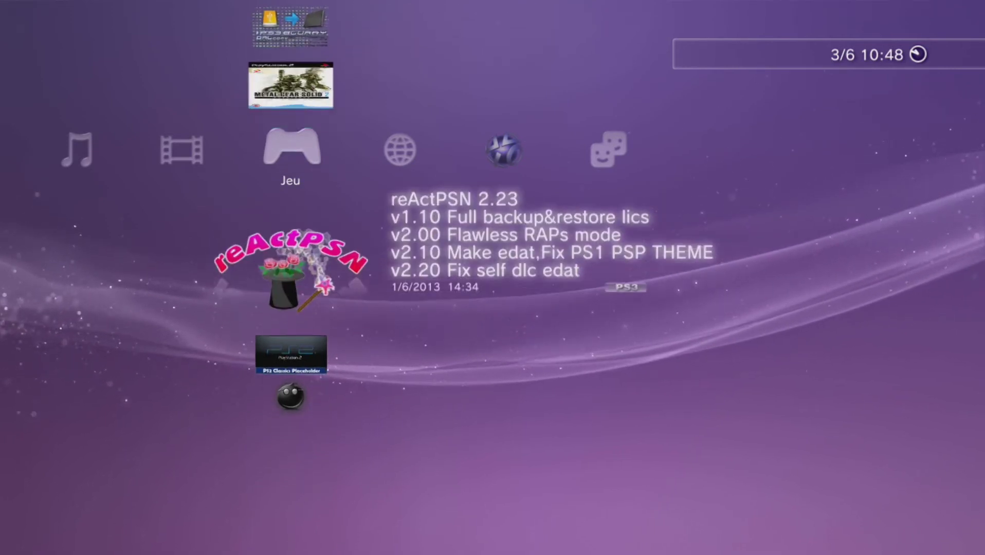
pyautogui.press('Return')
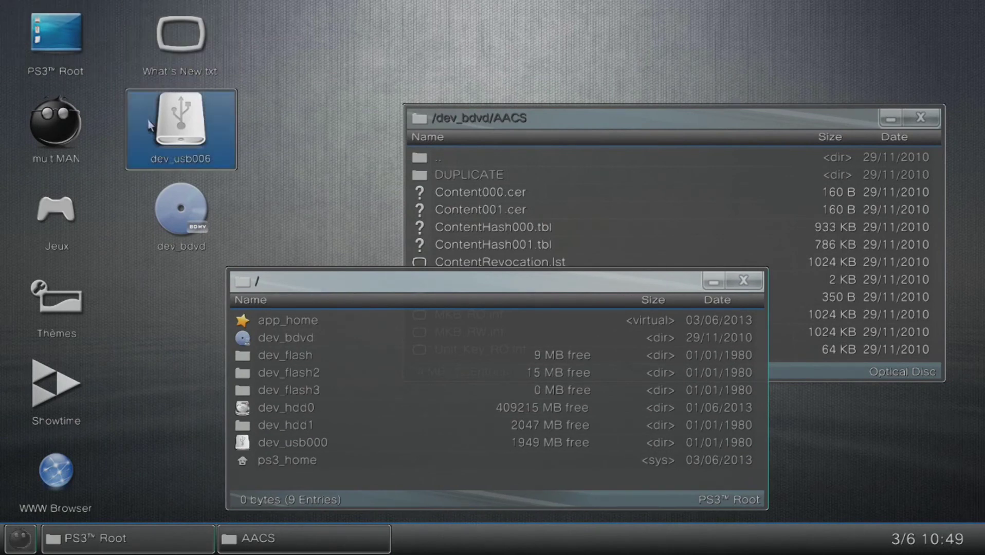
# Create a desktop shortcut to dev_usb000 from the PS3 Root window in the file manager
pyautogui.click(177, 124)
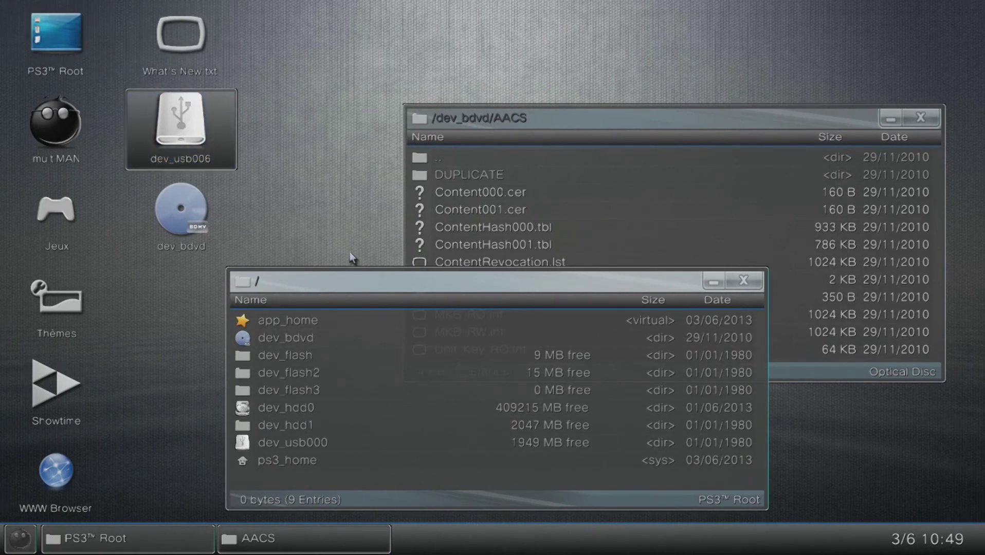
pyautogui.click(325, 301)
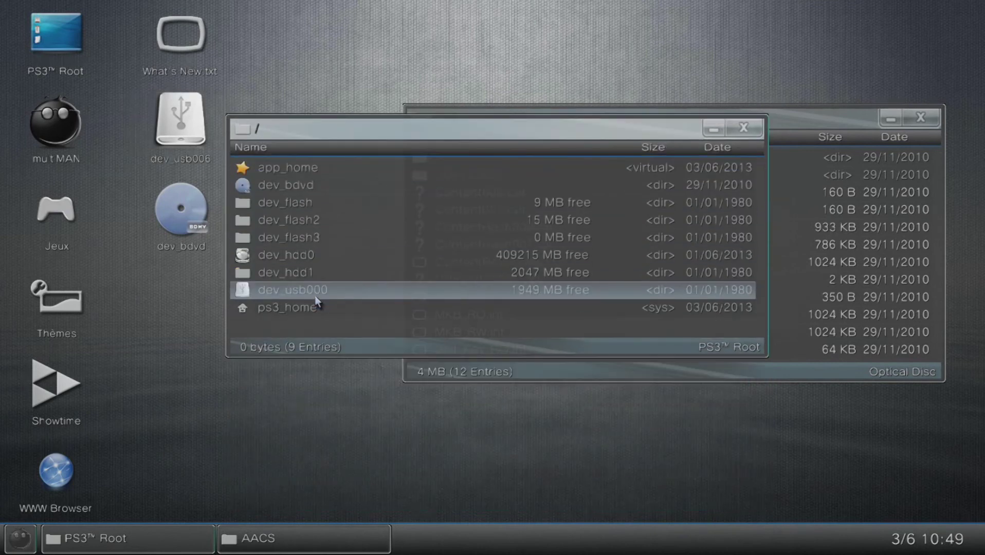
pyautogui.click(57, 37)
pyautogui.rightClick(333, 301)
pyautogui.press('Down')
pyautogui.press('Return')
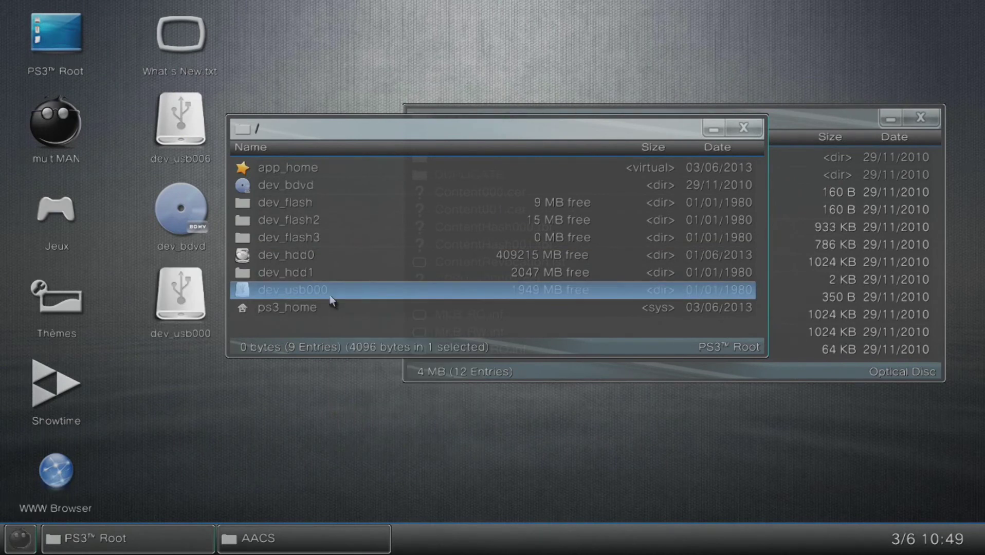
# Open the dev_usb000 drive, check the DRL files in its PS3bluray folder, and leave the file manager
pyautogui.click(203, 320)
pyautogui.doubleClick(203, 320)
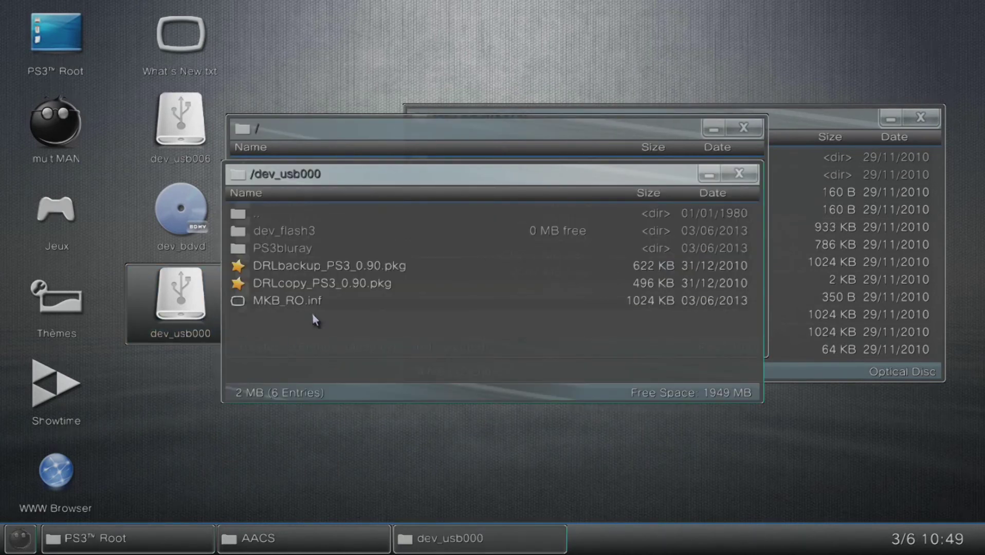
pyautogui.click(296, 251)
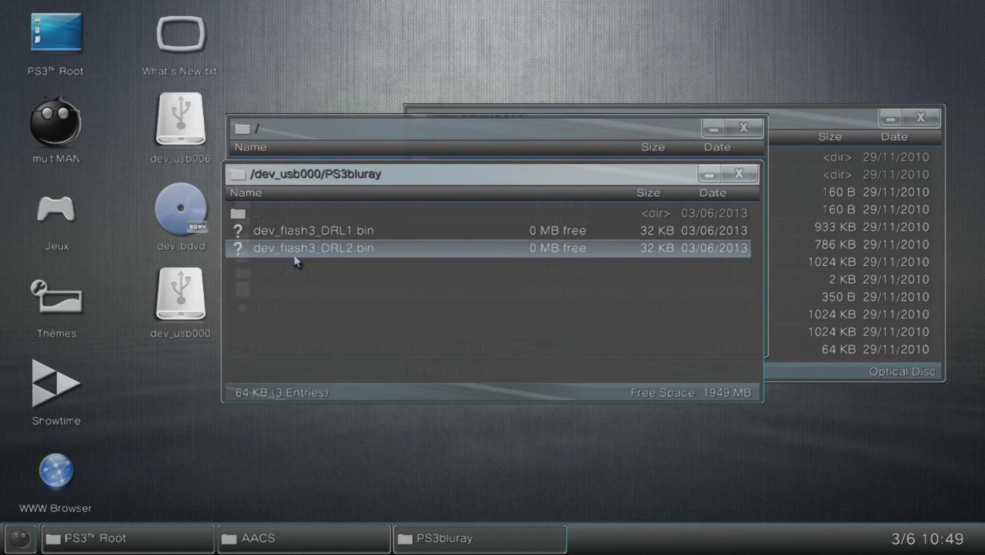
pyautogui.press('Escape')
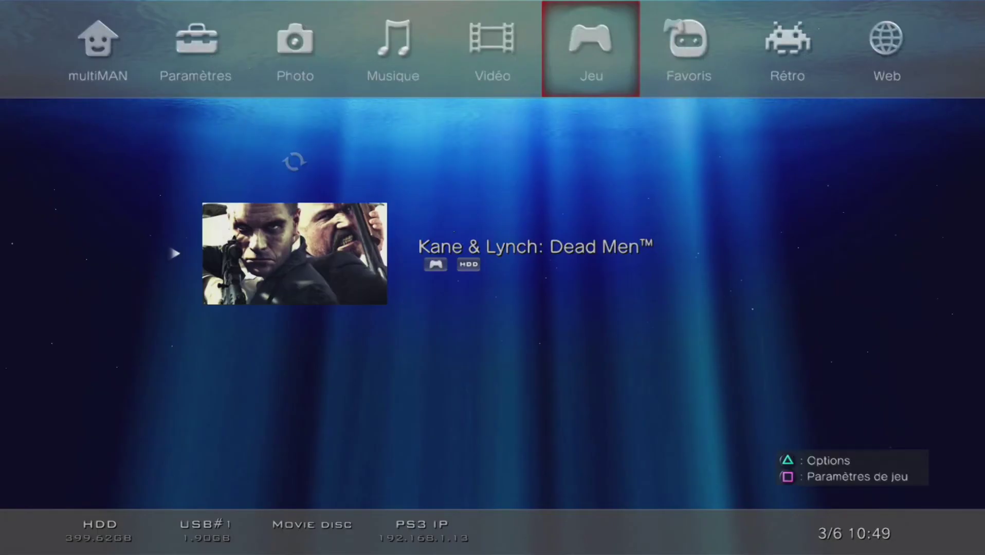
# Find the setting "Réparer la lecture d'un film Blu-ray™ abimé" in the Paramètres category, view its choices, and keep Non
pyautogui.press('Left')
pyautogui.press('Left')
pyautogui.press('Left')
pyautogui.press('Left')
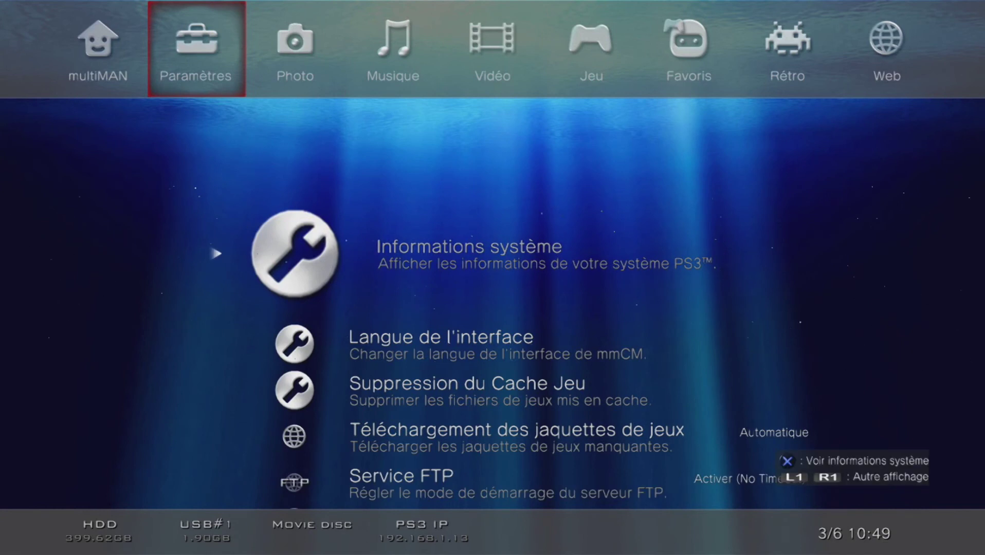
pyautogui.press('Down')
pyautogui.press('Down')
pyautogui.press('Down')
pyautogui.press('Down')
pyautogui.press('Down')
pyautogui.press('Down')
pyautogui.press('Down')
pyautogui.press('Down')
pyautogui.press('Down')
pyautogui.press('Down')
pyautogui.press('Down')
pyautogui.press('Down')
pyautogui.press('Down')
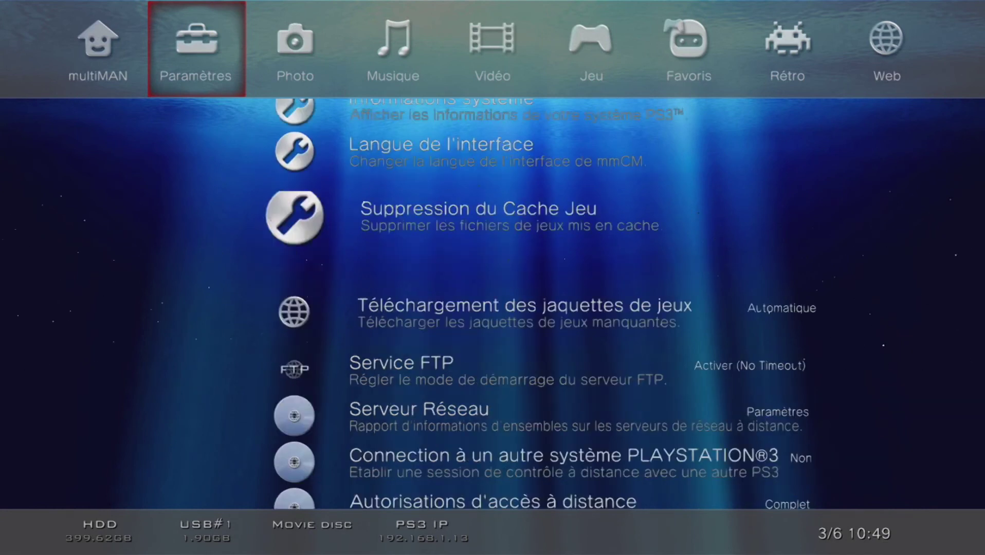
pyautogui.press('Down')
pyautogui.press('Down')
pyautogui.press('Down')
pyautogui.press('Down')
pyautogui.press('Down')
pyautogui.press('Down')
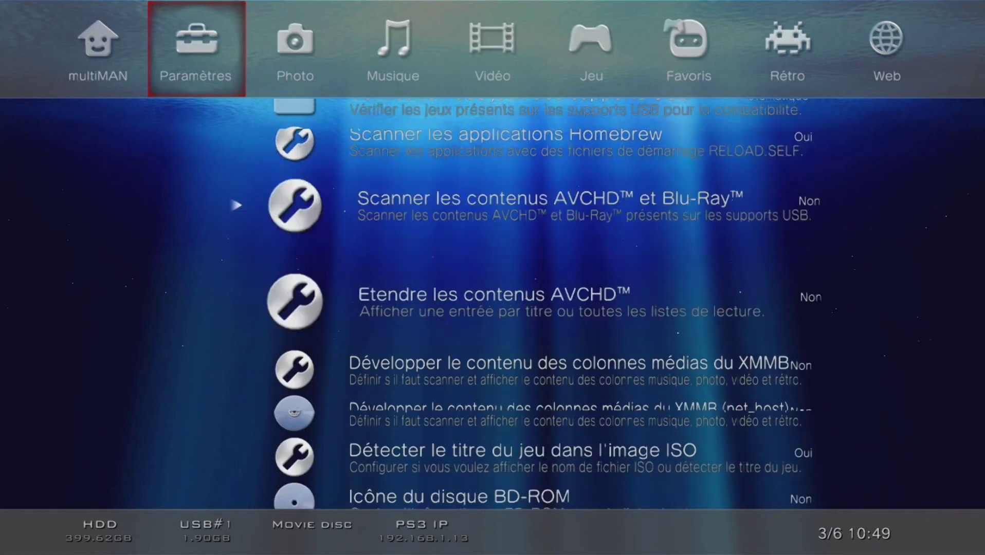
pyautogui.press('Down')
pyautogui.press('Down')
pyautogui.press('Down')
pyautogui.press('Down')
pyautogui.press('Down')
pyautogui.press('Down')
pyautogui.press('Down')
pyautogui.press('Down')
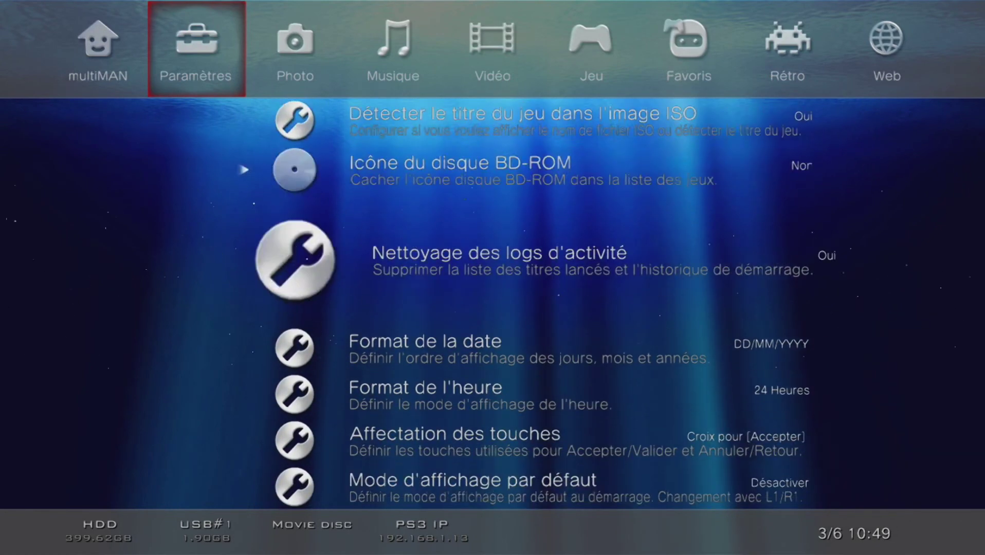
pyautogui.press('Down')
pyautogui.press('Down')
pyautogui.press('Down')
pyautogui.press('Down')
pyautogui.press('Down')
pyautogui.press('Down')
pyautogui.press('Down')
pyautogui.press('Down')
pyautogui.press('Down')
pyautogui.press('Down')
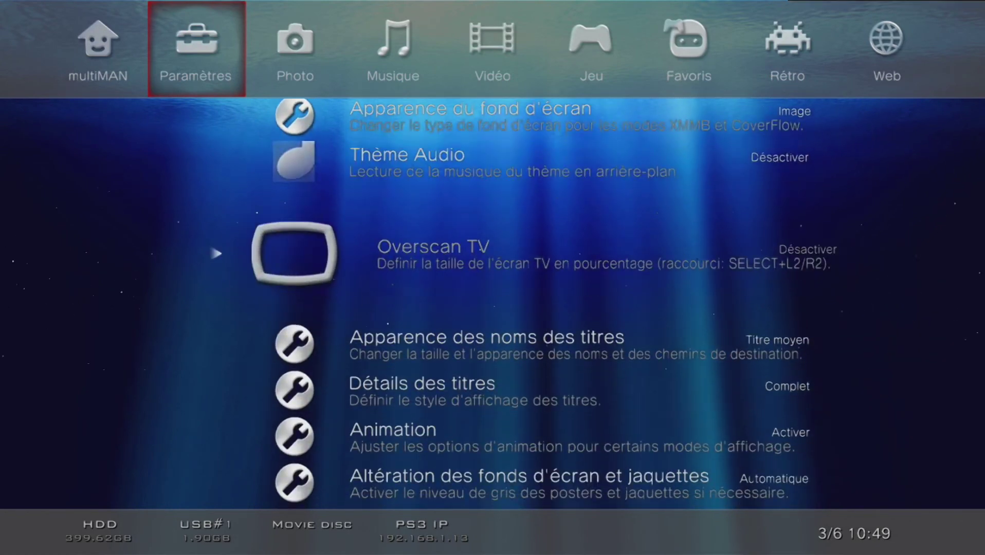
pyautogui.press('Down')
pyautogui.press('Down')
pyautogui.press('Down')
pyautogui.press('Down')
pyautogui.press('Down')
pyautogui.press('Down')
pyautogui.press('Down')
pyautogui.press('Down')
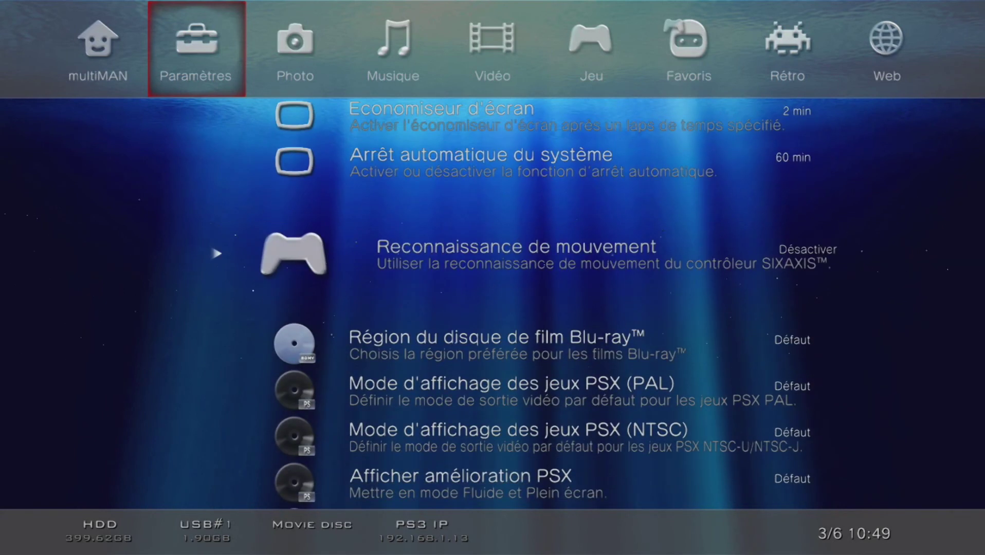
pyautogui.press('Down')
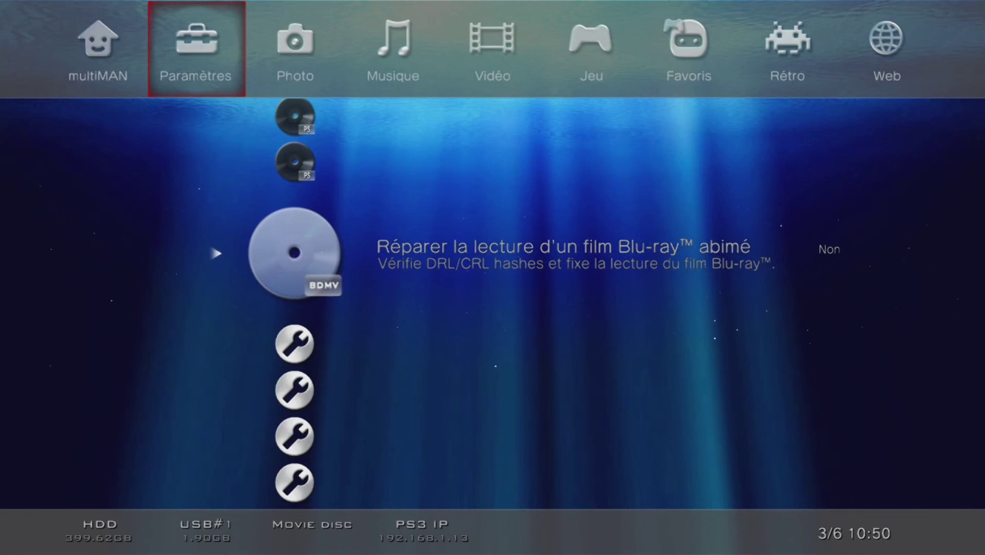
pyautogui.press('Return')
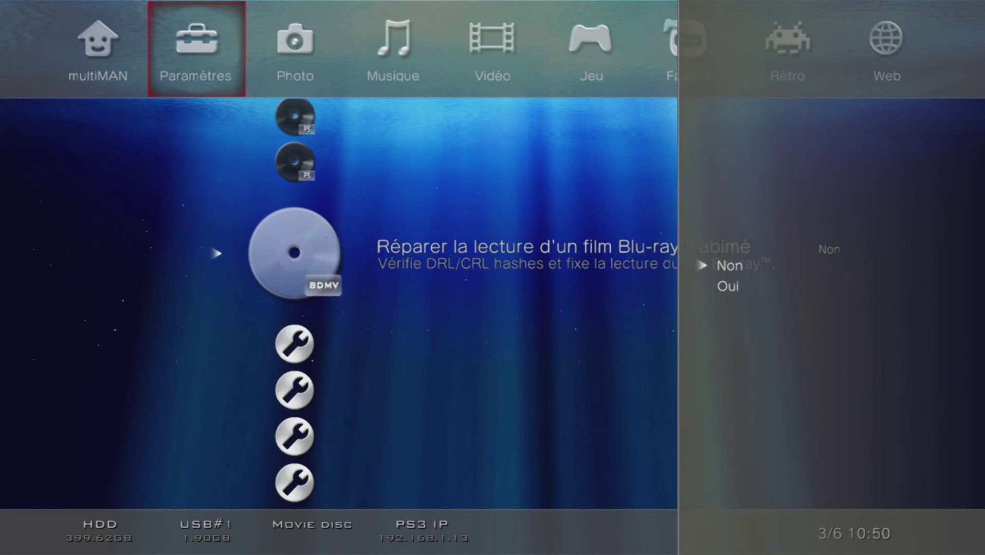
pyautogui.press('Return')
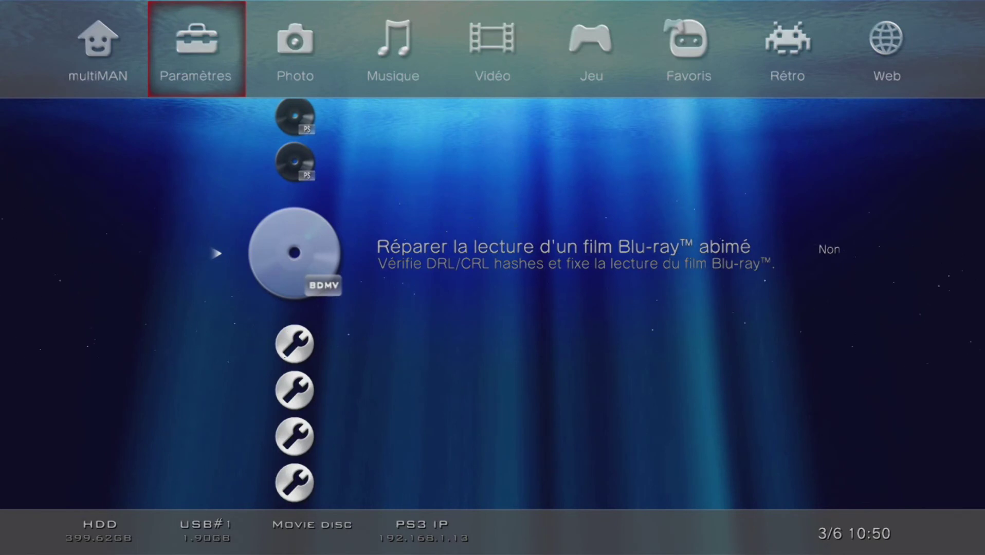
# Go to the multiMAN category and select Gestionnaire de fichiers
pyautogui.press('Left')
pyautogui.press('Up')
pyautogui.press('Down')
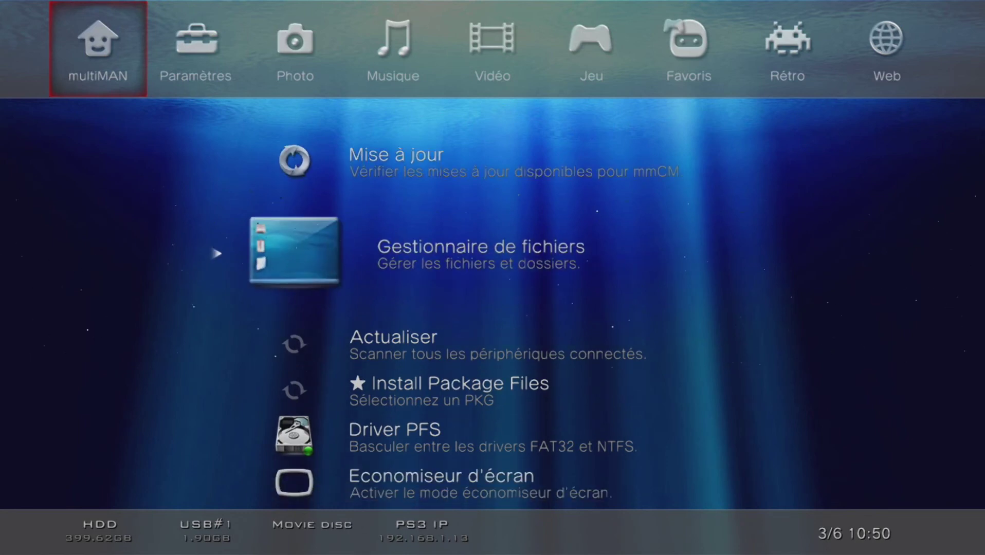